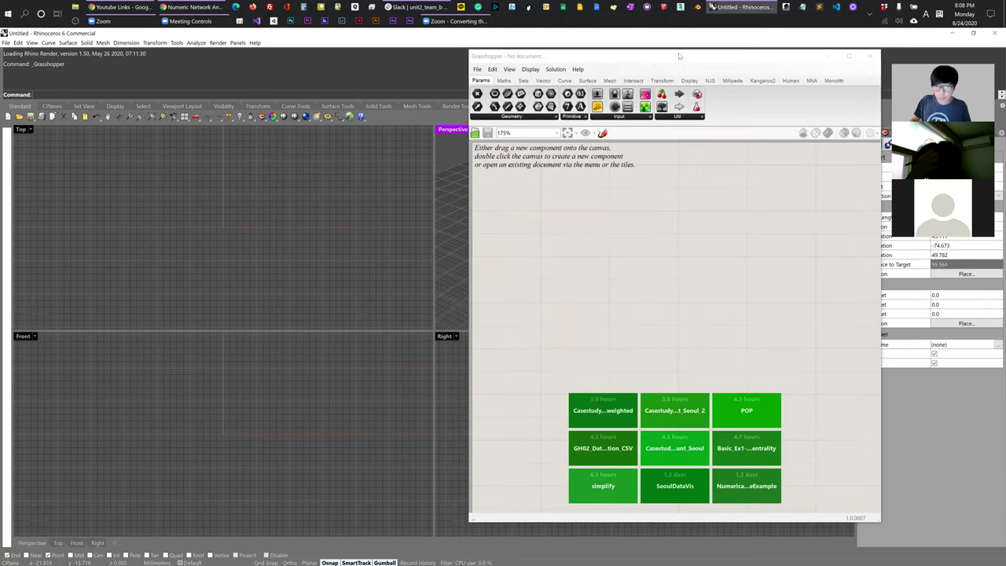
Open the Casestudy_Ex2_Seoul_weighted definition and set the file path feeding its read file component to POP_site_age.csv.
drag(694, 60, 695, 64)
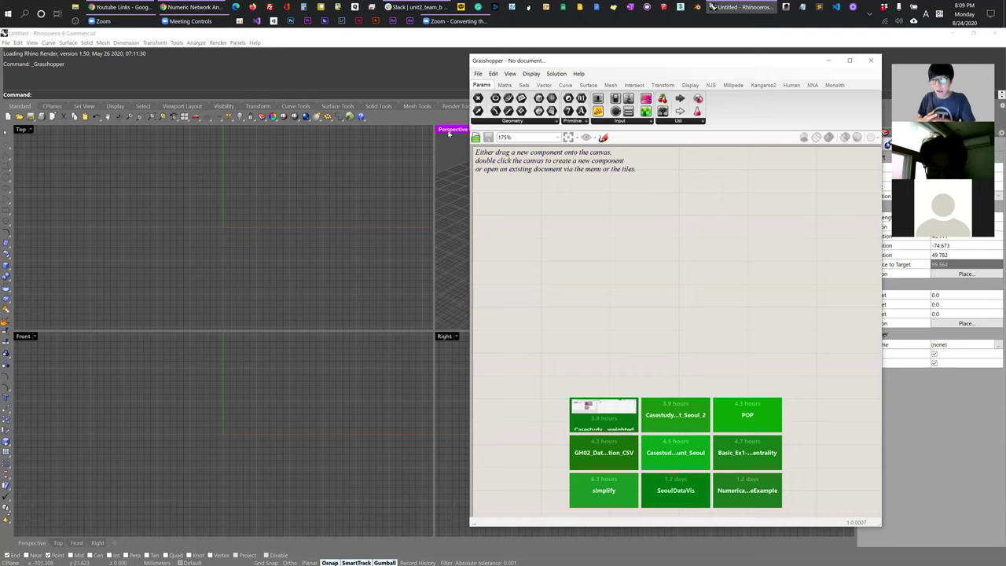
click(603, 414)
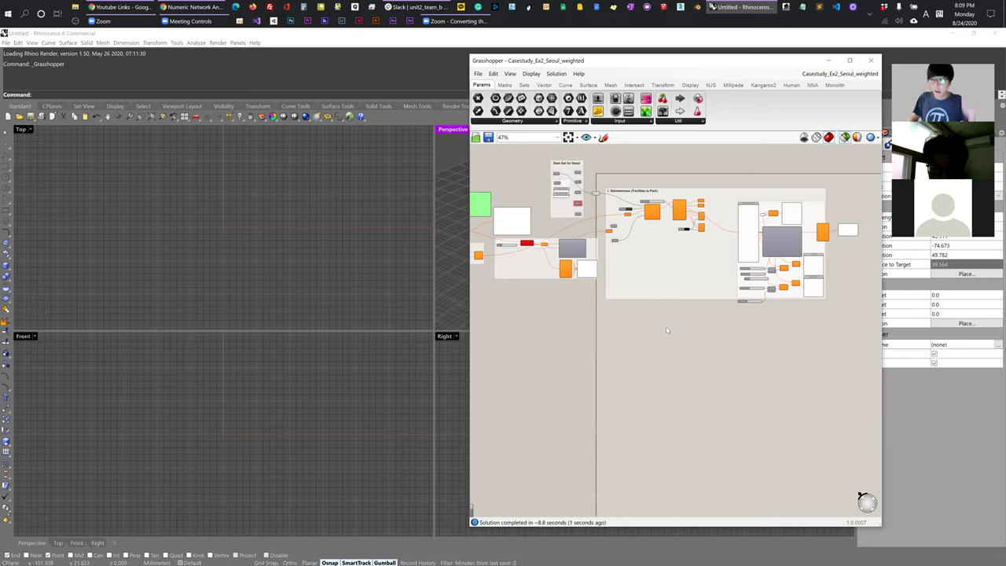
scroll(666, 330, up, 4)
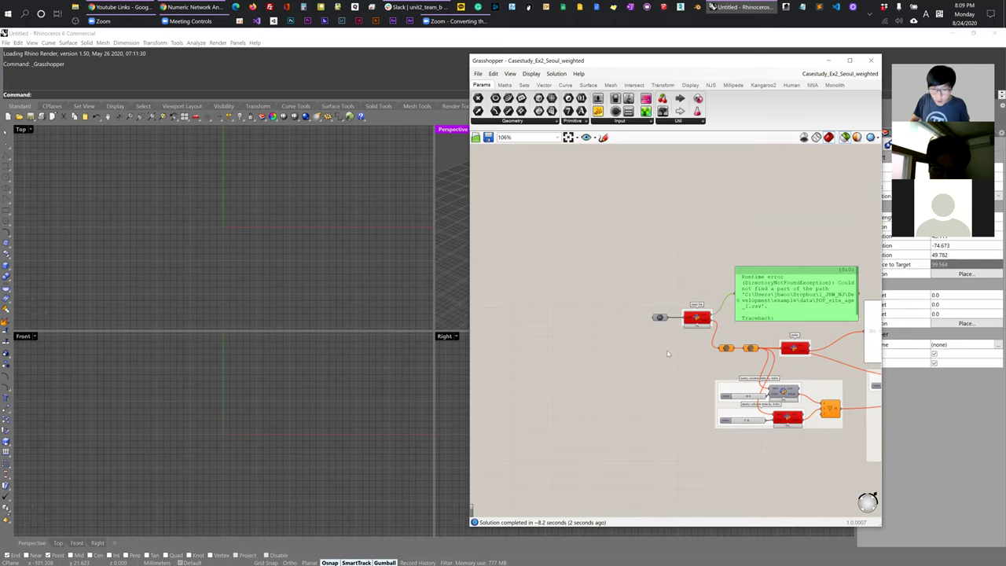
scroll(660, 339, up, 3)
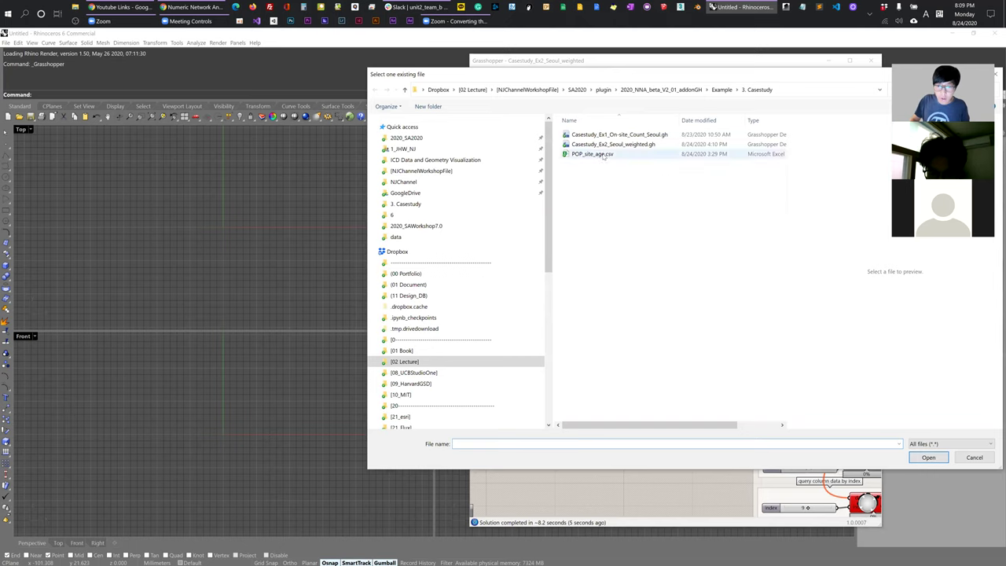
double_click(604, 155)
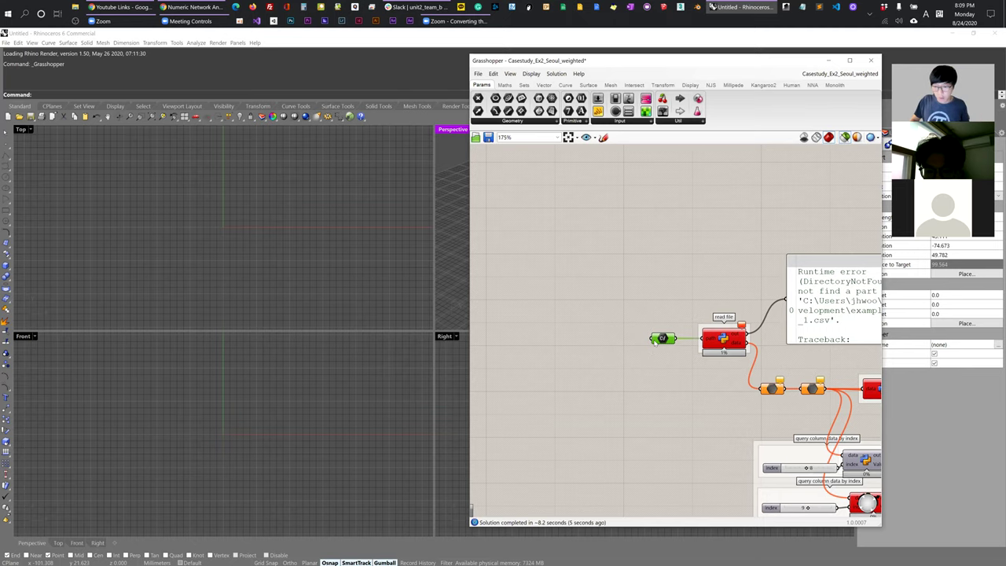
click(661, 338)
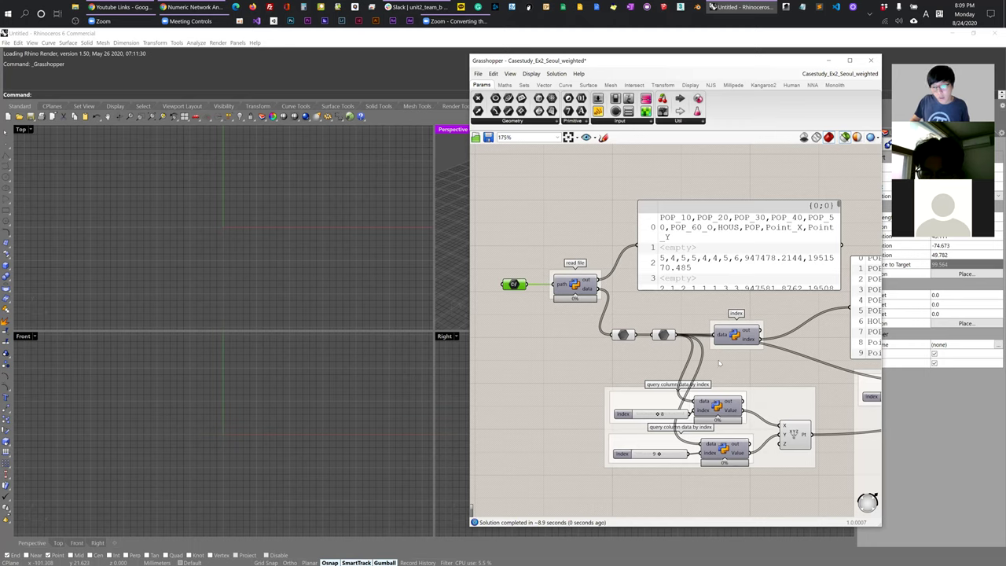
Examine the CSV column names and the components that query the coordinate columns by index.
right_drag(703, 368, 567, 353)
drag(799, 245, 803, 225)
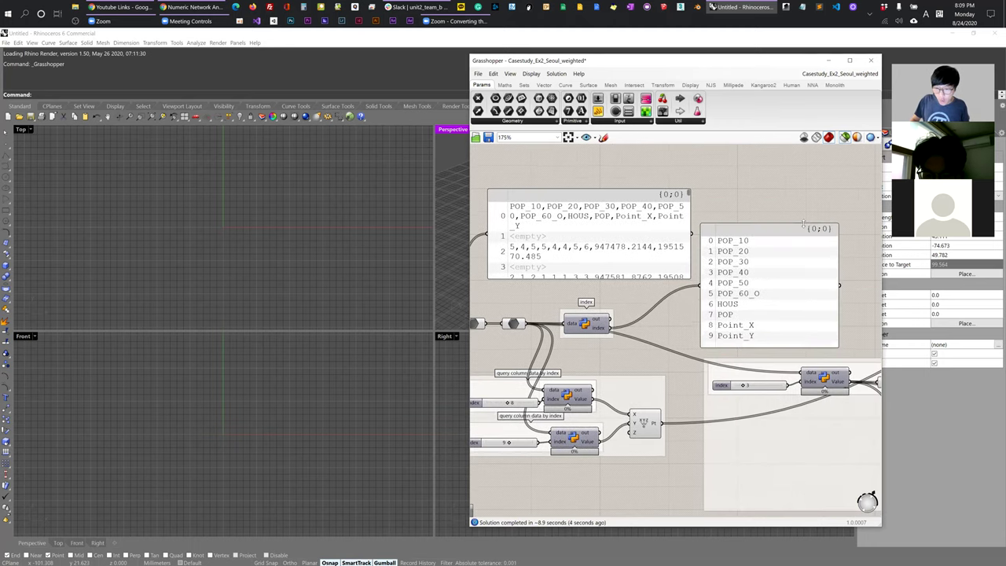
click(825, 380)
click(584, 387)
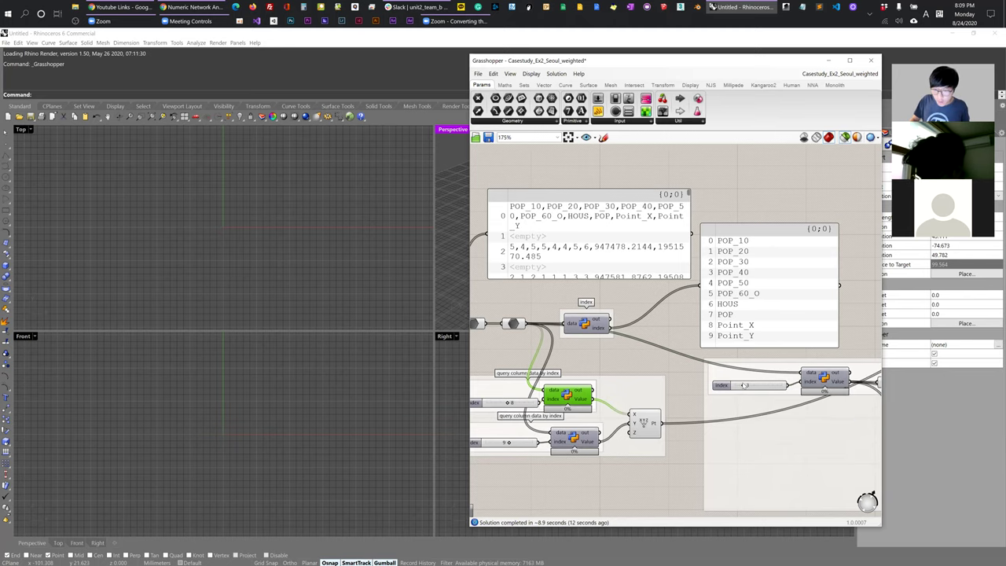
Zoom to the points feeding the Origins input of the betweenness component and maximize the Perspective viewport.
right_drag(813, 396, 632, 389)
right_drag(817, 354, 649, 364)
right_drag(832, 260, 715, 281)
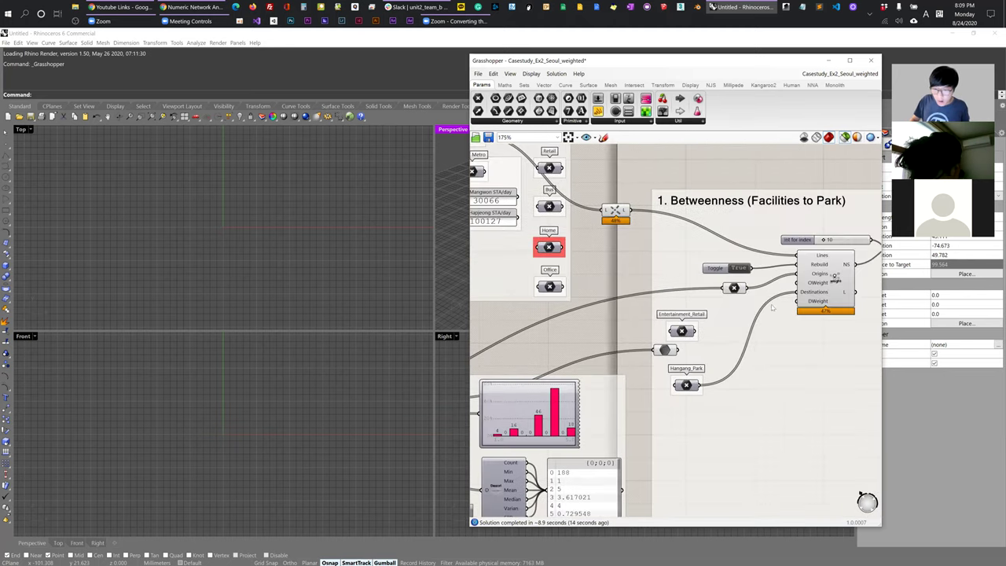
click(736, 290)
right_click(736, 289)
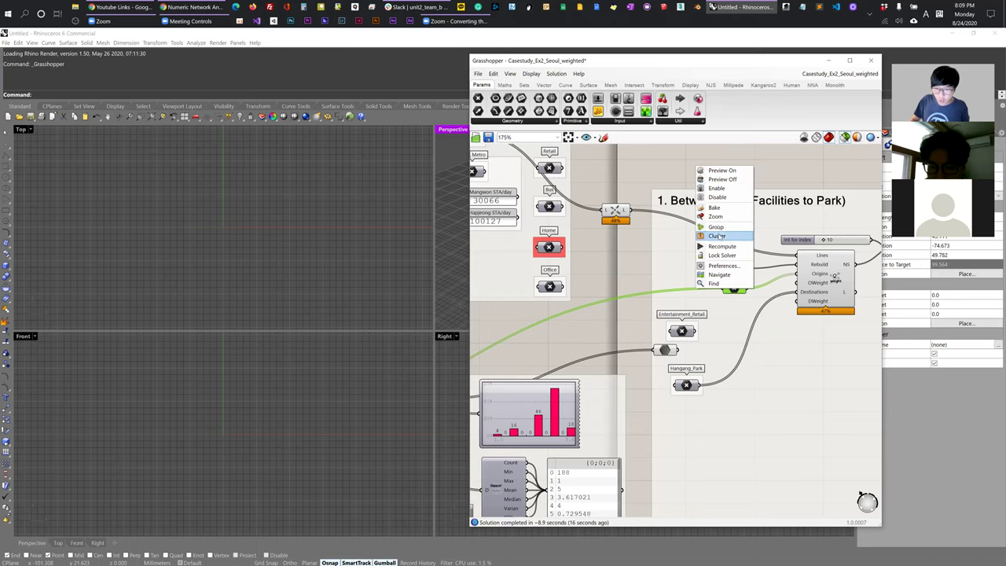
click(715, 217)
double_click(452, 129)
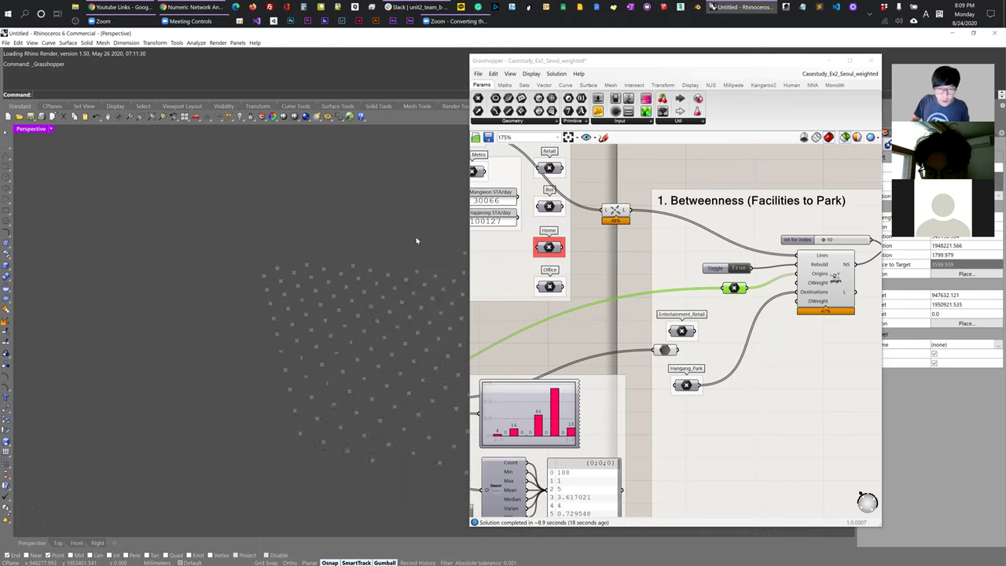
scroll(299, 292, up, 3)
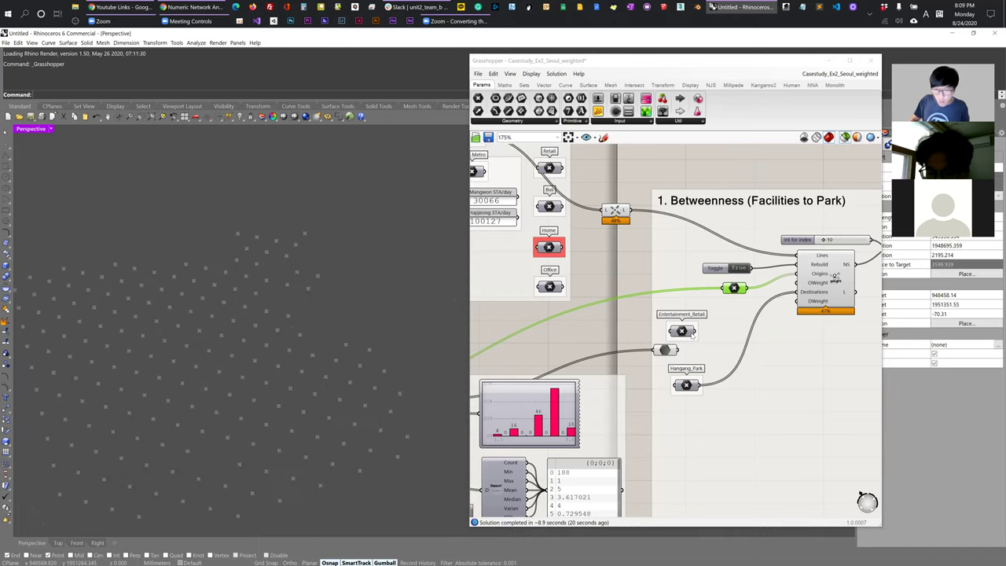
Check the values in the Point and Data parameters, and move the Data parameter directly below the Point parameter feeding Origins.
mouse_move(667, 350)
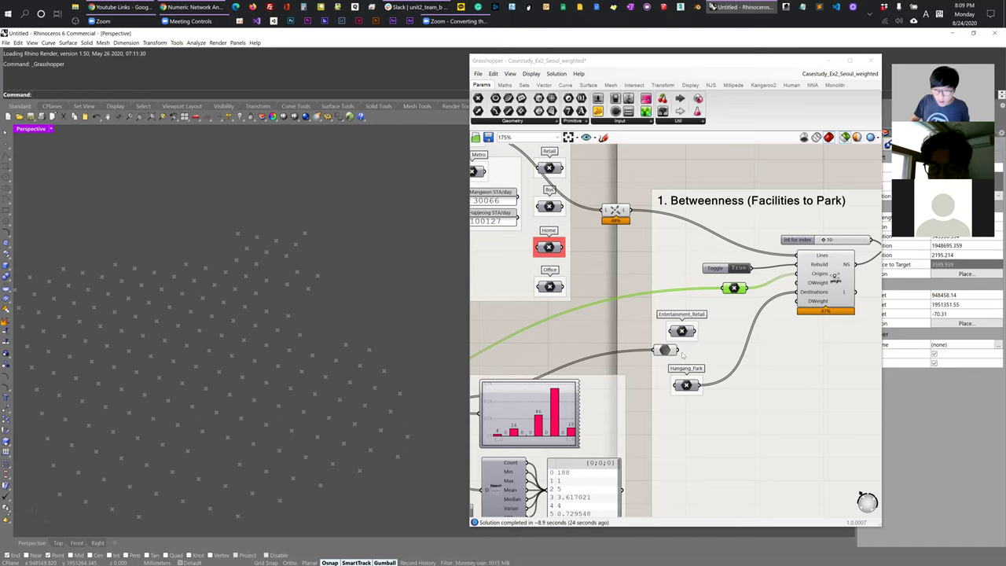
mouse_move(680, 350)
mouse_down()
mouse_move(802, 291)
mouse_move(678, 349)
mouse_up()
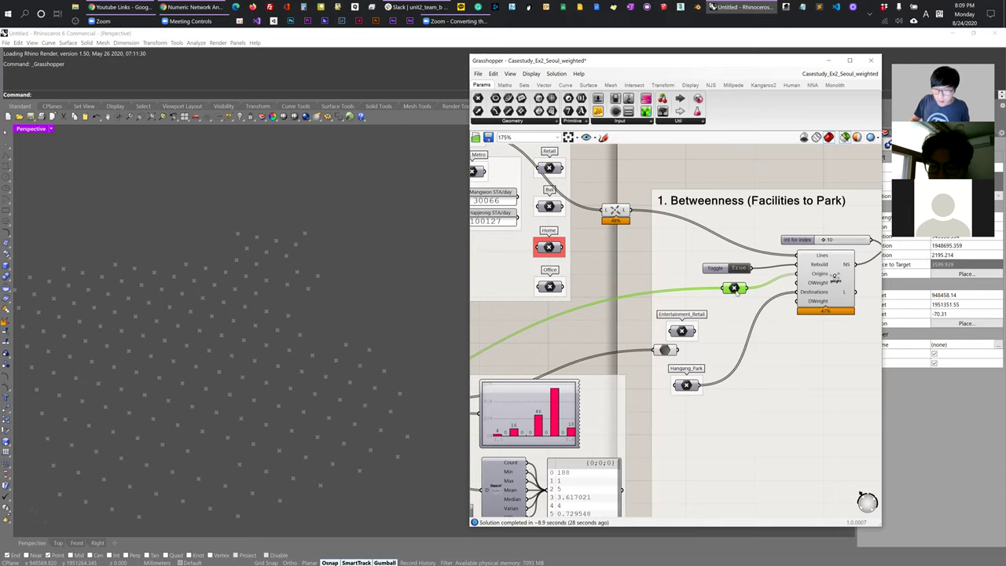
scroll(736, 291, up, 3)
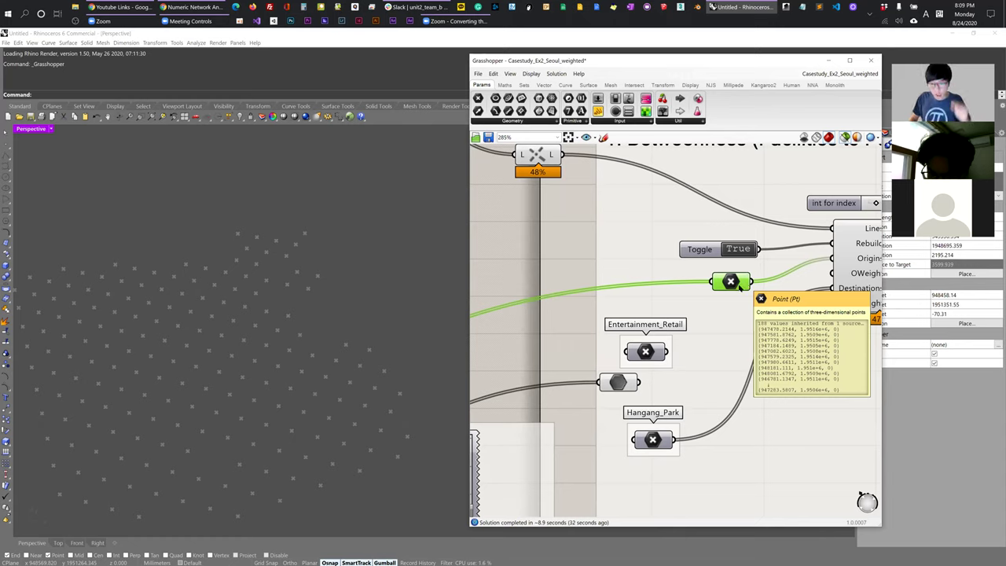
mouse_move(627, 385)
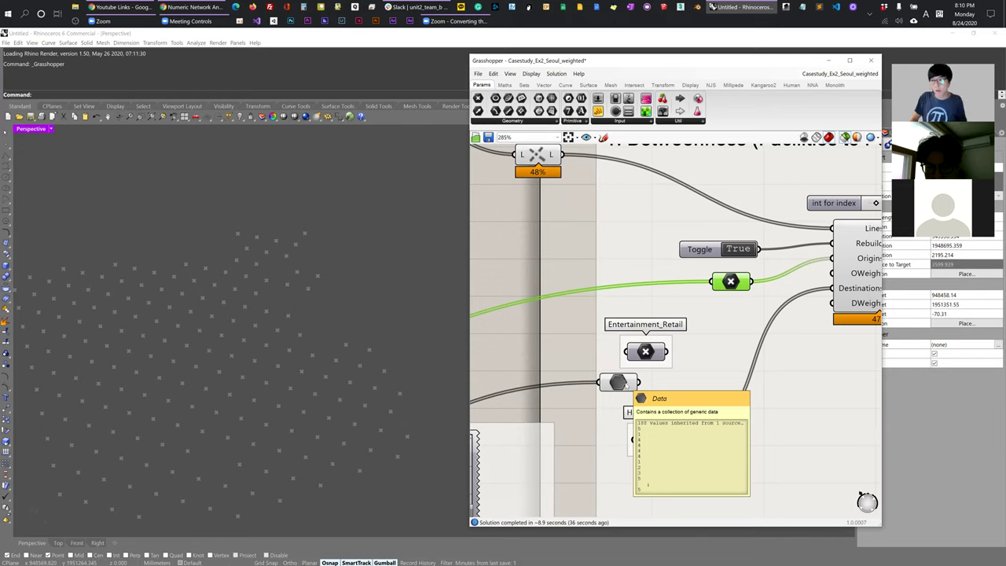
drag(626, 384, 739, 311)
mouse_move(739, 308)
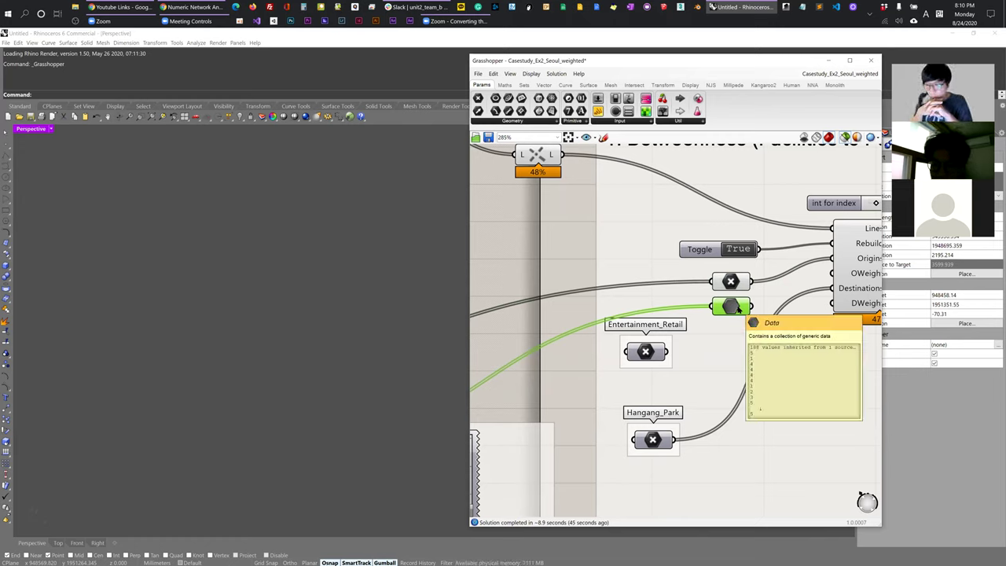
Trace the Data parameter back to the indexed population column query and compare it with the betweenness component's origin weight input.
scroll(664, 320, down, 4)
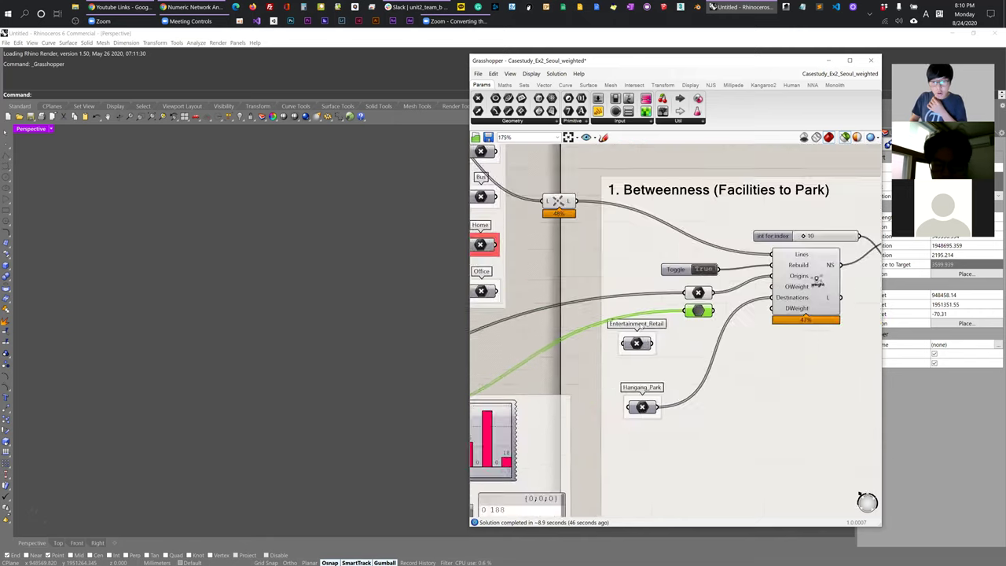
right_drag(664, 320, 809, 319)
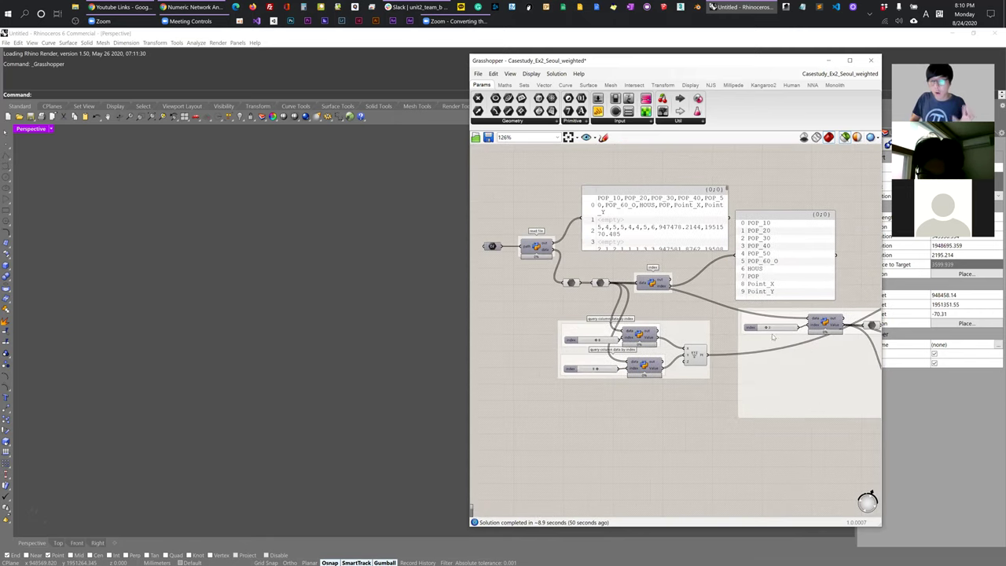
right_drag(835, 340, 565, 375)
scroll(842, 272, up, 4)
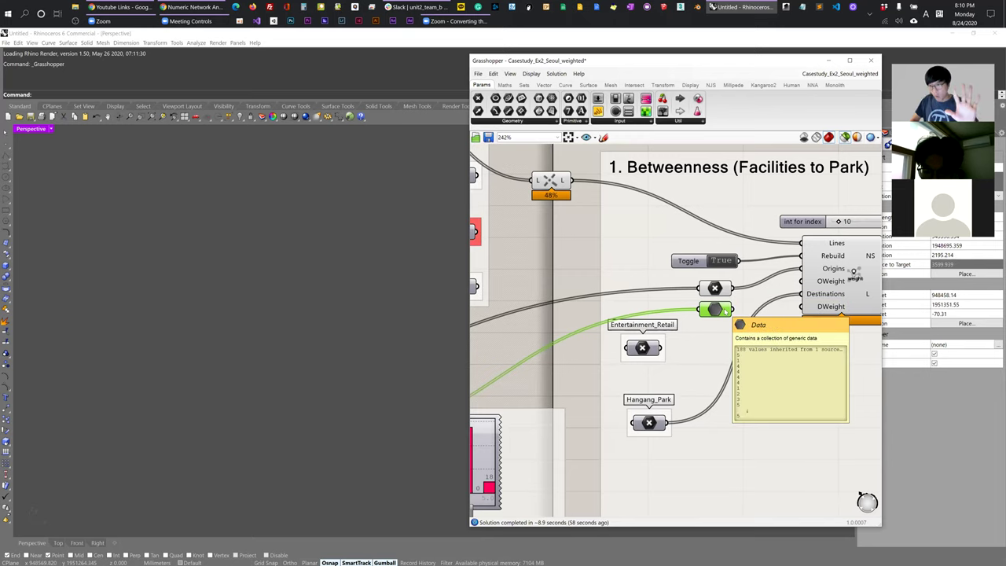
drag(732, 311, 731, 278)
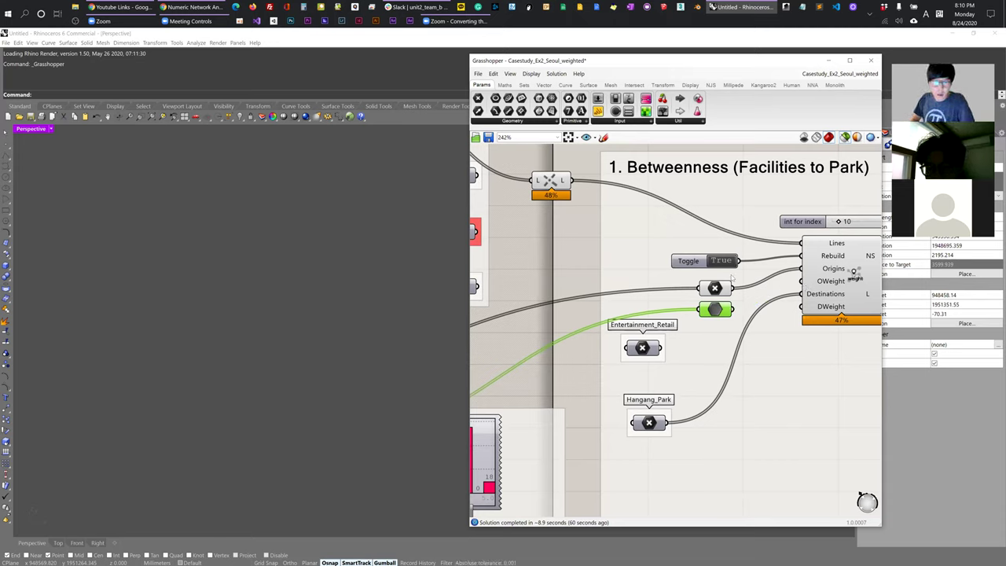
Switch to Slack to read the unit2_team_b thread, and move its window out of the way.
click(425, 7)
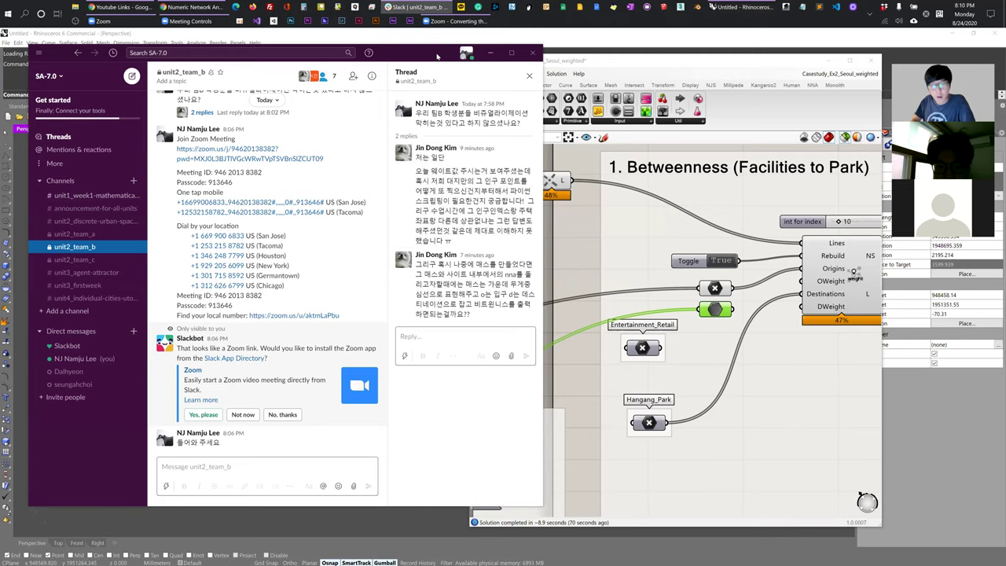
drag(438, 56, 264, 551)
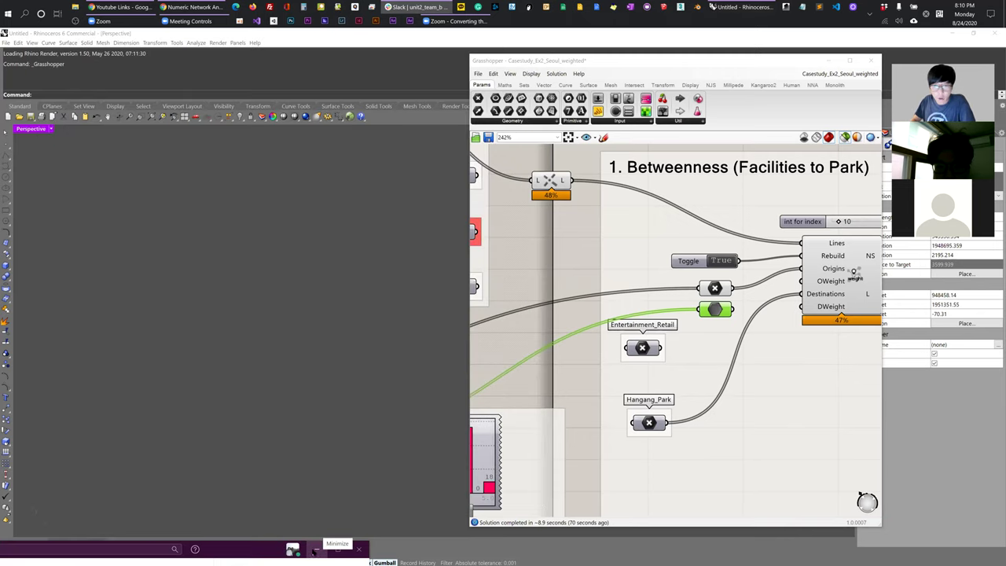
Launch Adobe Photoshop 2020, and turn on Zoom's screen annotation over the Rhino viewport.
click(299, 22)
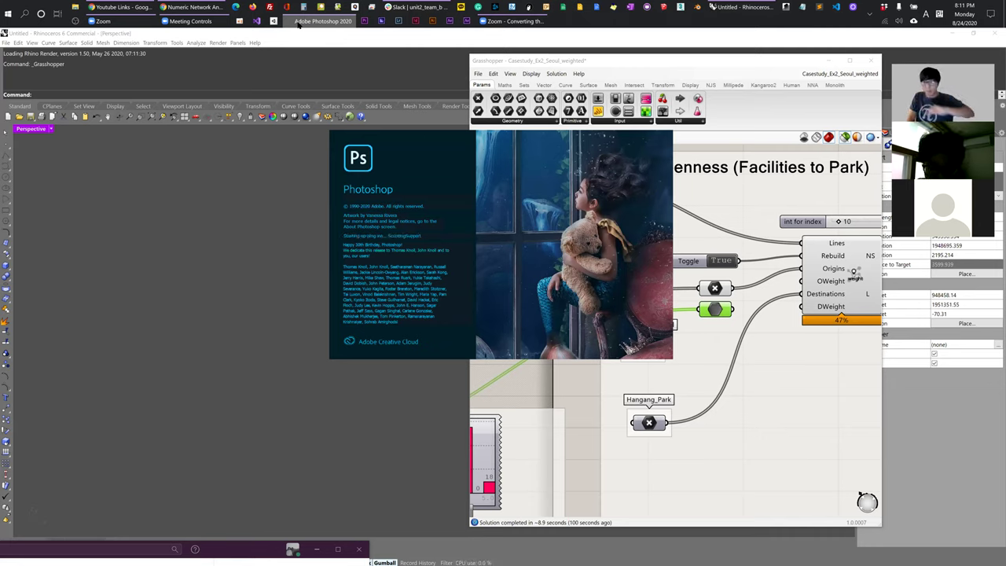
click(555, 62)
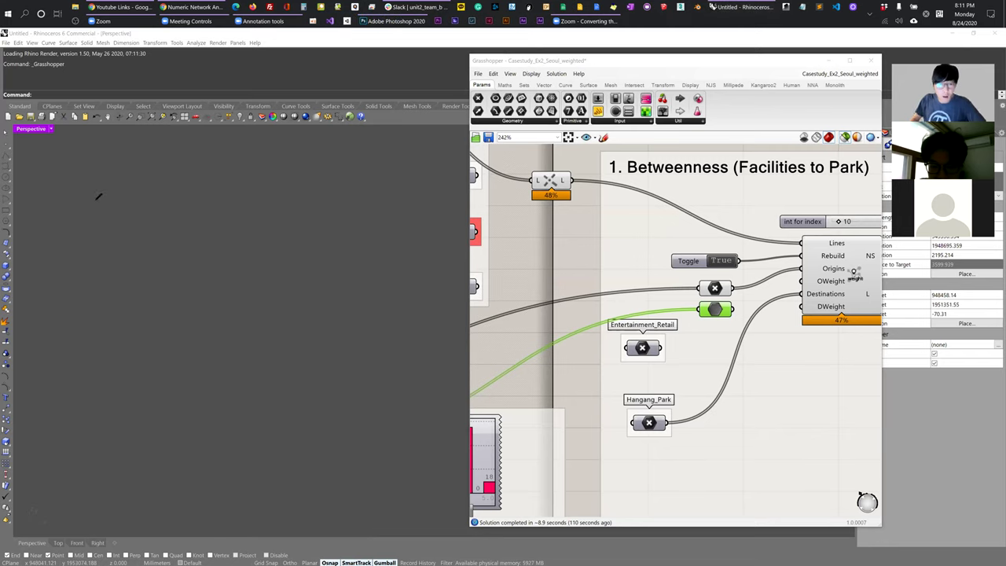
Sketch a red street network of crossing lines with building outlines beside the streets over the Perspective viewport.
mouse_move(103, 195)
mouse_down()
mouse_move(147, 277)
mouse_move(235, 201)
mouse_up()
drag(223, 301, 211, 312)
mouse_move(194, 241)
mouse_down()
mouse_move(227, 303)
mouse_move(128, 407)
mouse_move(84, 431)
mouse_move(174, 446)
mouse_up()
drag(234, 407, 167, 359)
drag(143, 385, 67, 276)
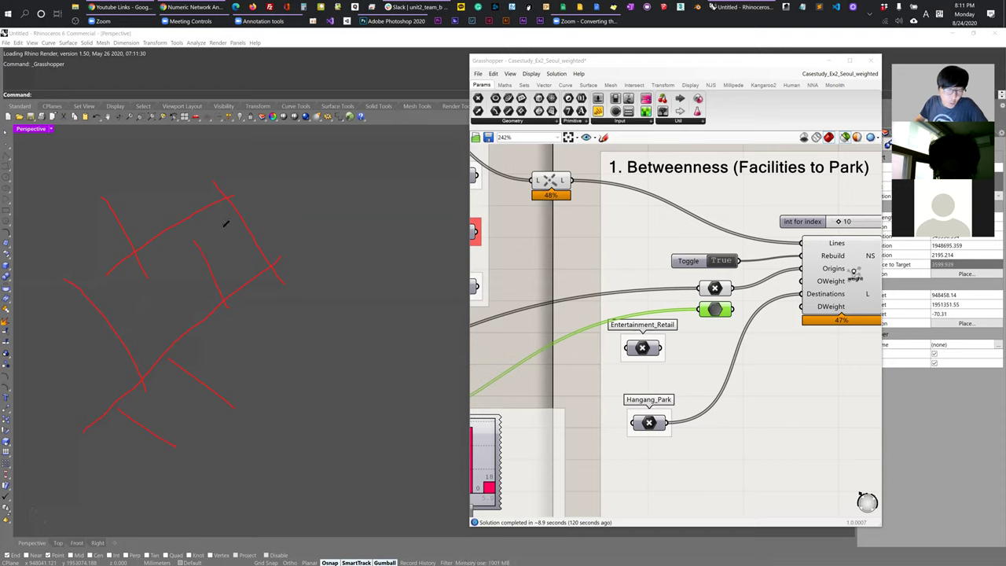
drag(213, 222, 207, 242)
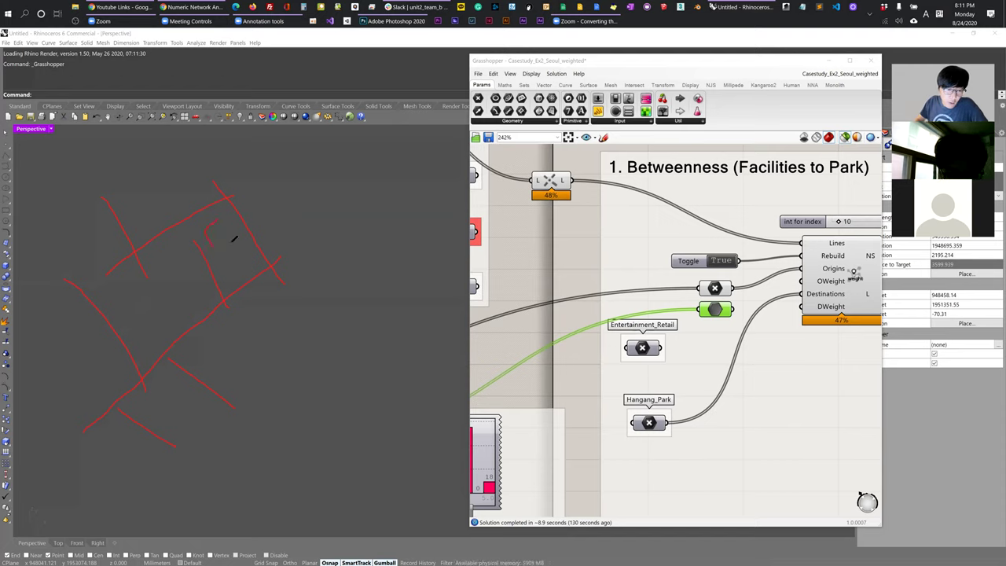
mouse_move(253, 286)
mouse_down()
mouse_move(258, 333)
mouse_move(243, 312)
mouse_up()
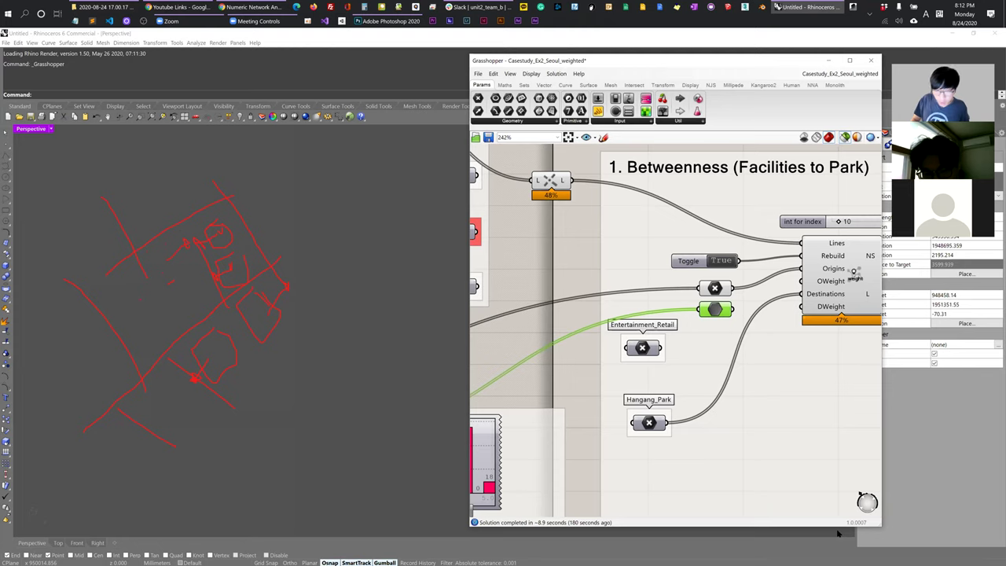
Sketch a freeform area boundary beside the street network and cover it with a grid of crossing lines.
mouse_move(308, 198)
mouse_down()
mouse_move(454, 189)
mouse_move(328, 206)
mouse_move(444, 241)
mouse_up()
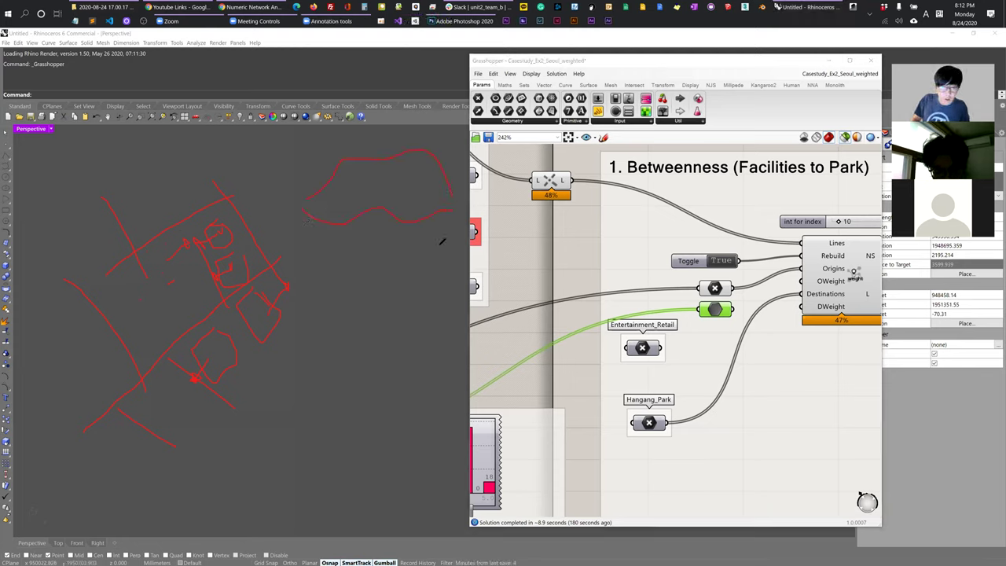
drag(306, 157, 309, 242)
mouse_move(370, 157)
mouse_down()
mouse_move(420, 211)
mouse_move(442, 272)
mouse_move(454, 145)
mouse_up()
drag(339, 191, 487, 183)
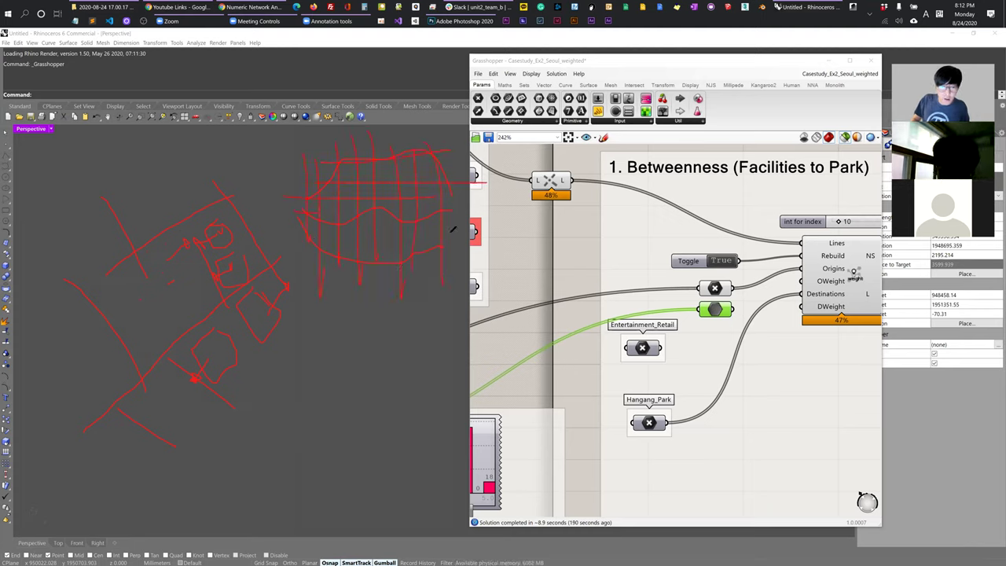
Draw long horizontal and vertical lines dividing the street sketch into large grid cells, and mark a point on the central street.
drag(63, 161, 317, 151)
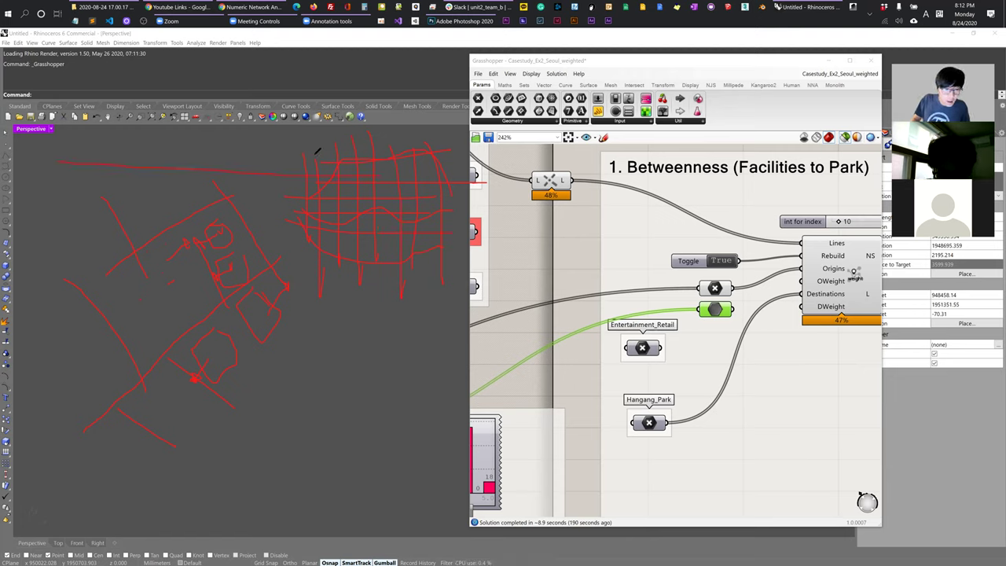
drag(105, 198, 53, 520)
drag(36, 404, 432, 424)
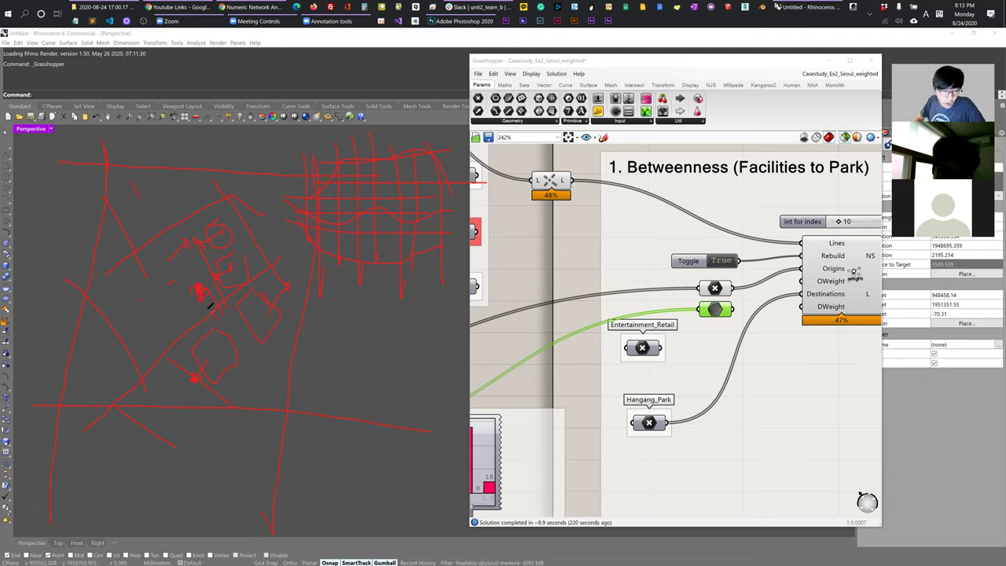
drag(211, 307, 214, 311)
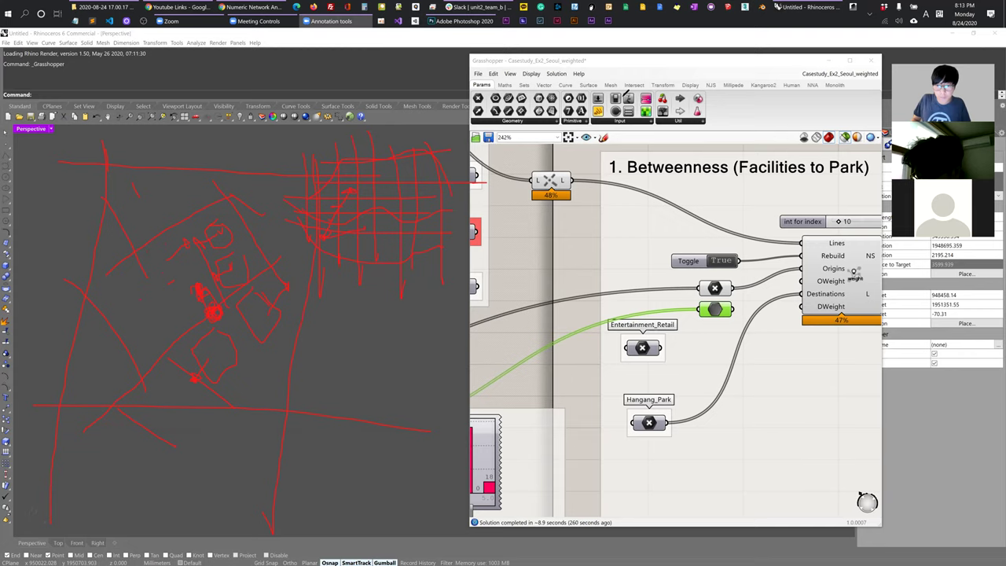
Clear the annotations and sketch a four-sided site outline with a parallel street below, linked by a short connecting line.
click(330, 20)
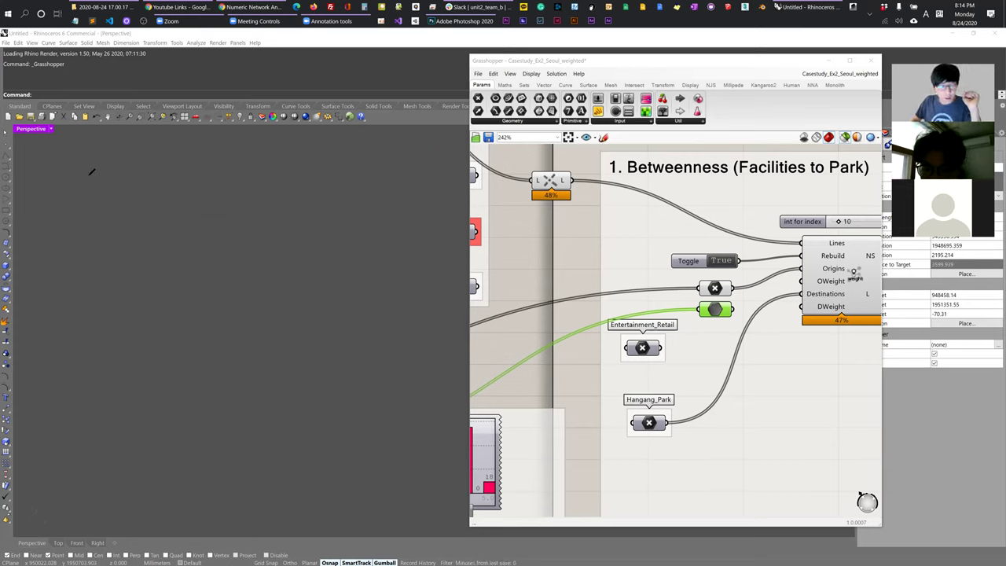
drag(198, 186, 168, 213)
drag(305, 430, 314, 440)
mouse_move(211, 186)
mouse_down()
mouse_move(369, 235)
mouse_move(430, 240)
mouse_move(321, 474)
mouse_move(436, 274)
mouse_move(446, 315)
mouse_move(401, 432)
mouse_move(370, 462)
mouse_up()
drag(33, 362, 313, 484)
drag(107, 387, 130, 347)
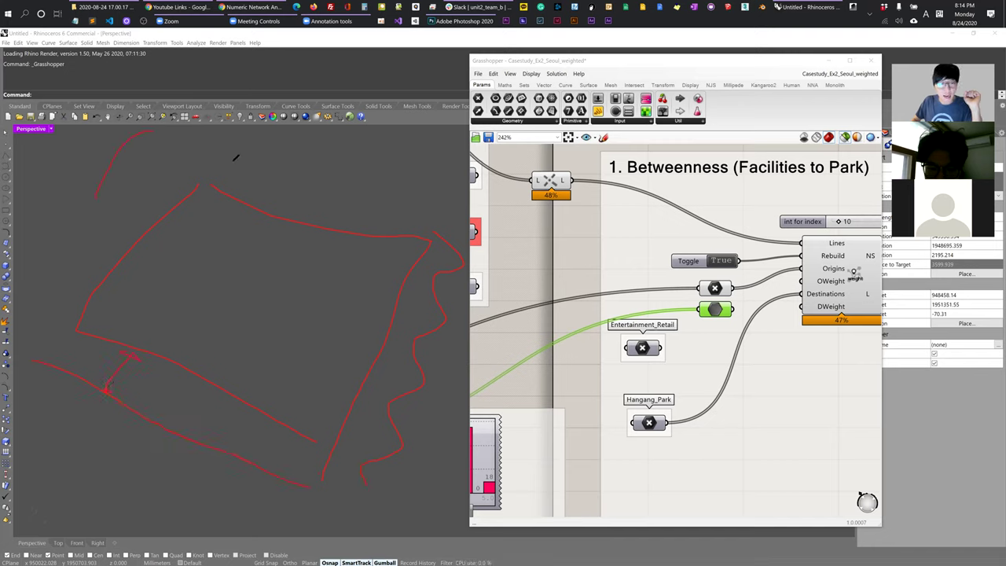
Extend the site sketch with wavy lines beyond its outer edges and trace a second outline along its four sides.
drag(459, 160, 440, 208)
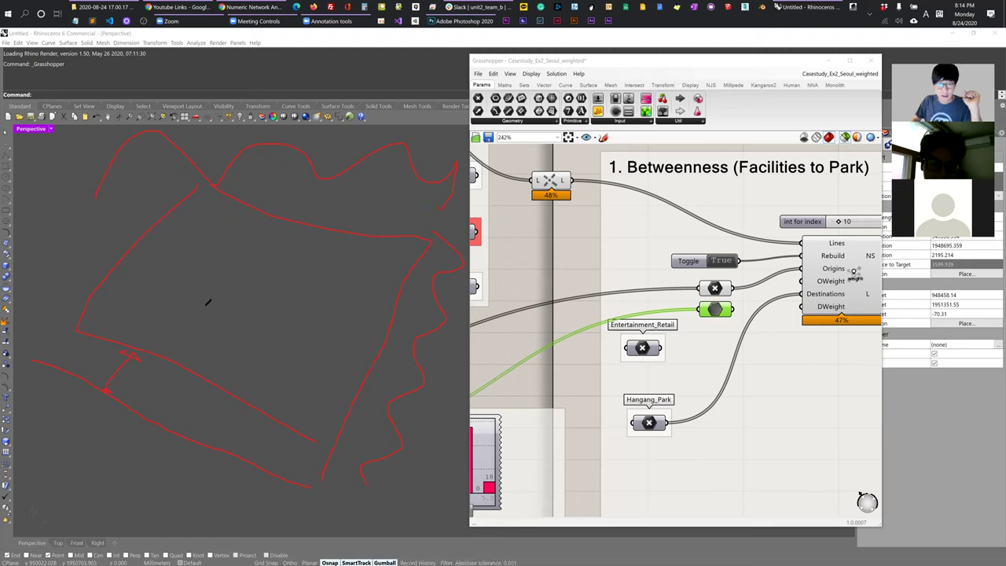
mouse_move(202, 186)
mouse_down()
mouse_move(77, 337)
mouse_move(327, 431)
mouse_move(319, 439)
mouse_up()
mouse_move(312, 225)
mouse_down()
mouse_move(435, 243)
mouse_move(388, 321)
mouse_up()
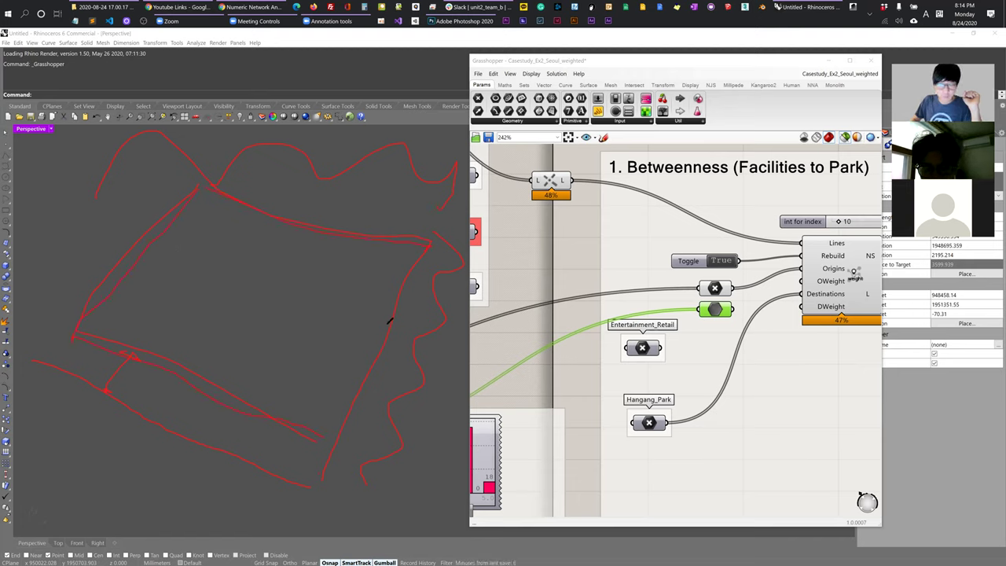
drag(346, 440, 333, 435)
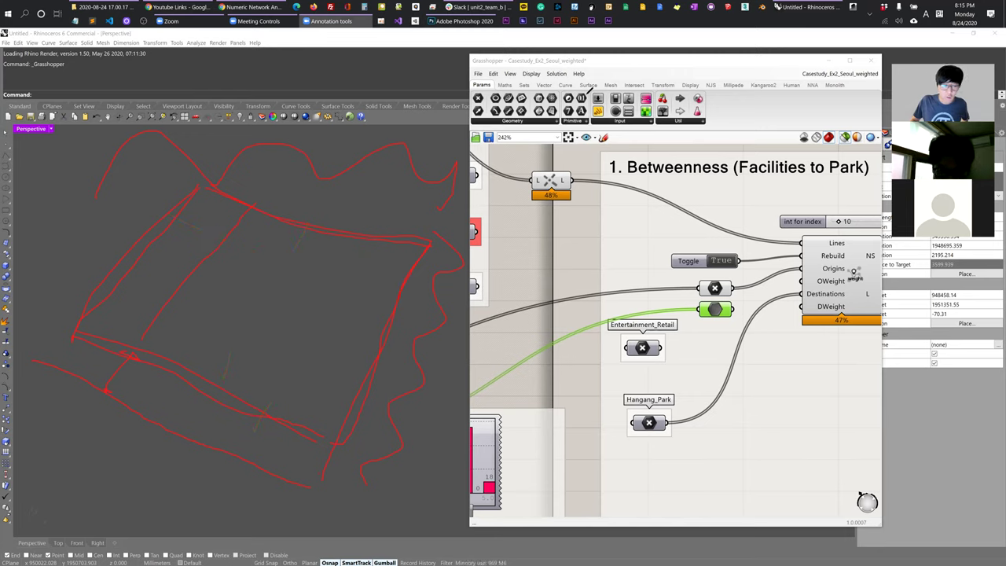
Sketch a circular space, a vertical dividing street and short side branches inside the site outline.
drag(225, 314, 215, 260)
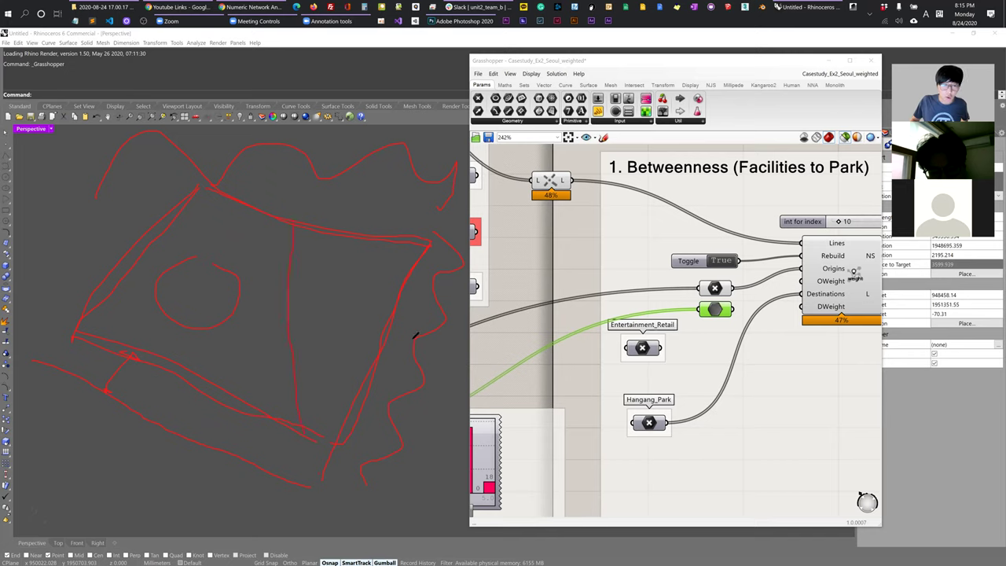
drag(245, 301, 287, 301)
drag(297, 264, 346, 263)
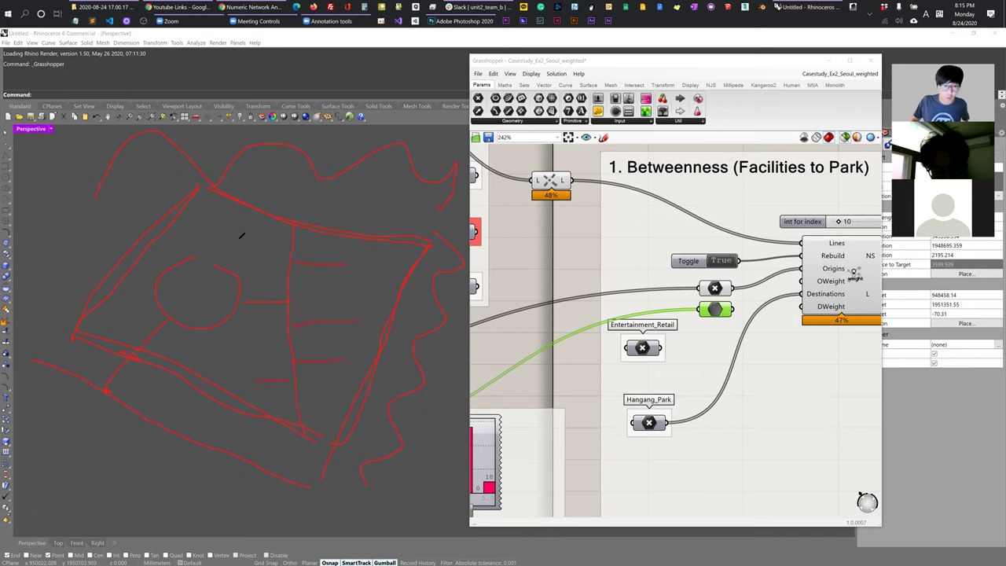
drag(209, 251, 213, 184)
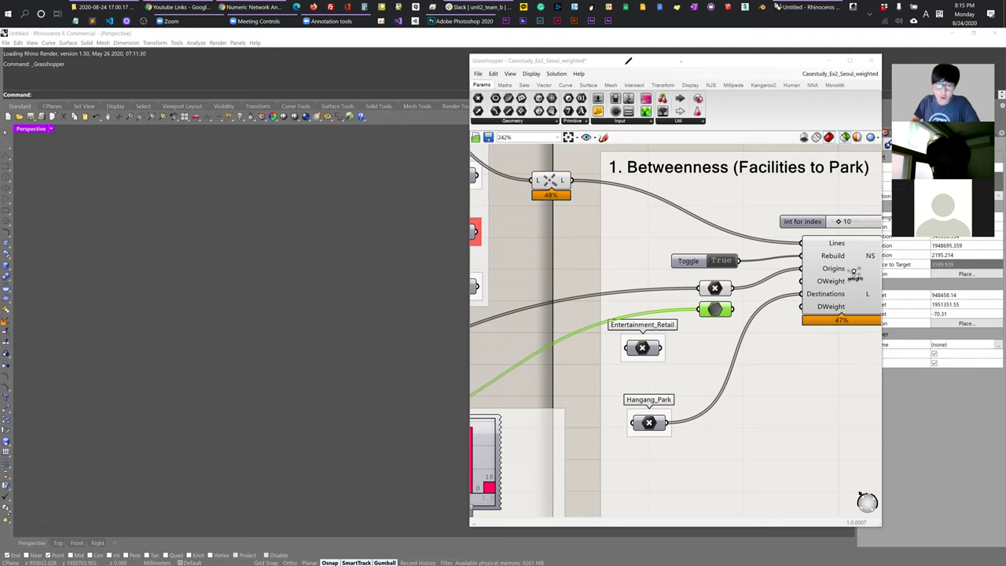
Open the Basic_Ex5_Building Circulation definition from the 1. Basic example folder and bring the Grasshopper window back into view.
click(478, 73)
click(528, 94)
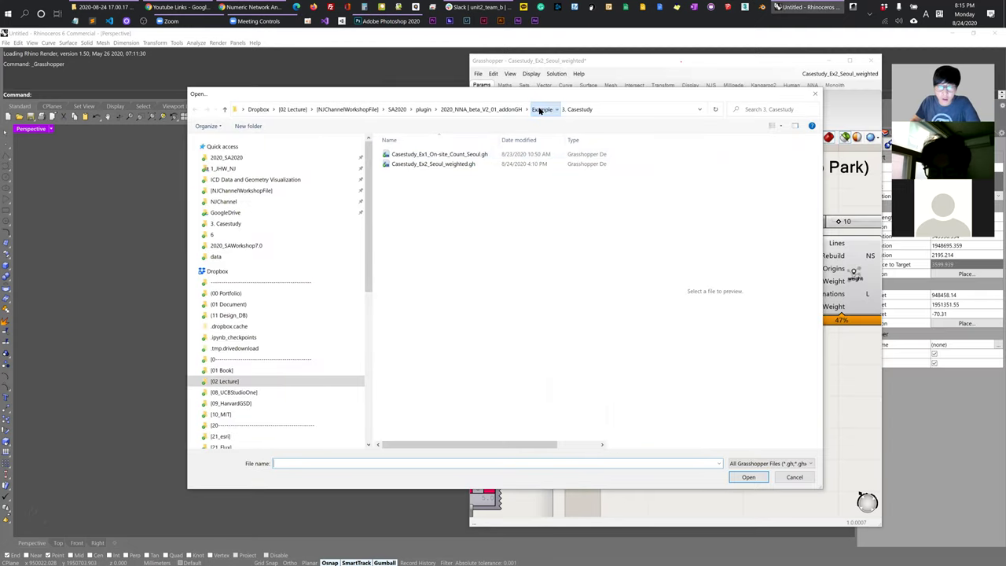
click(544, 110)
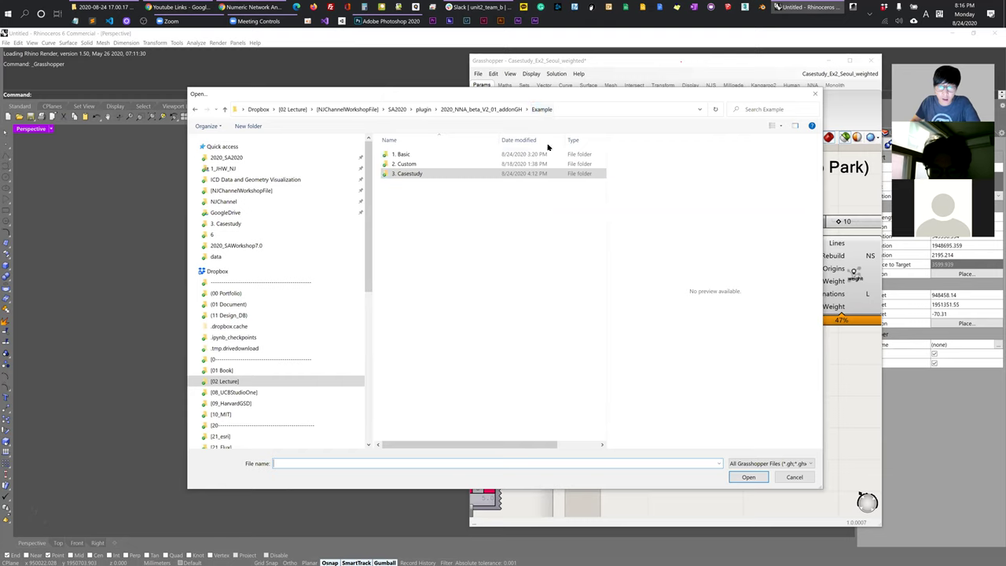
click(409, 156)
double_click(408, 156)
double_click(441, 185)
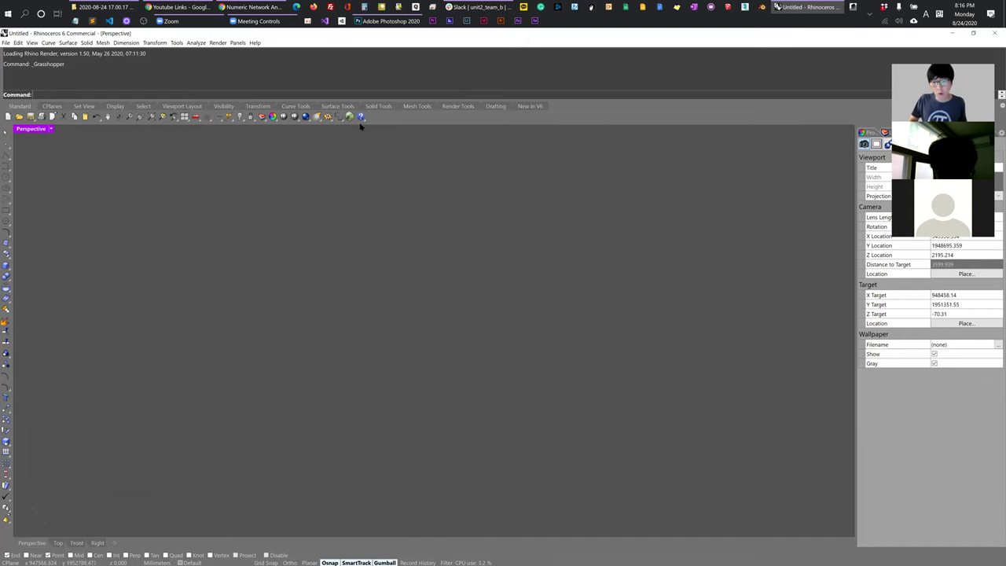
click(350, 116)
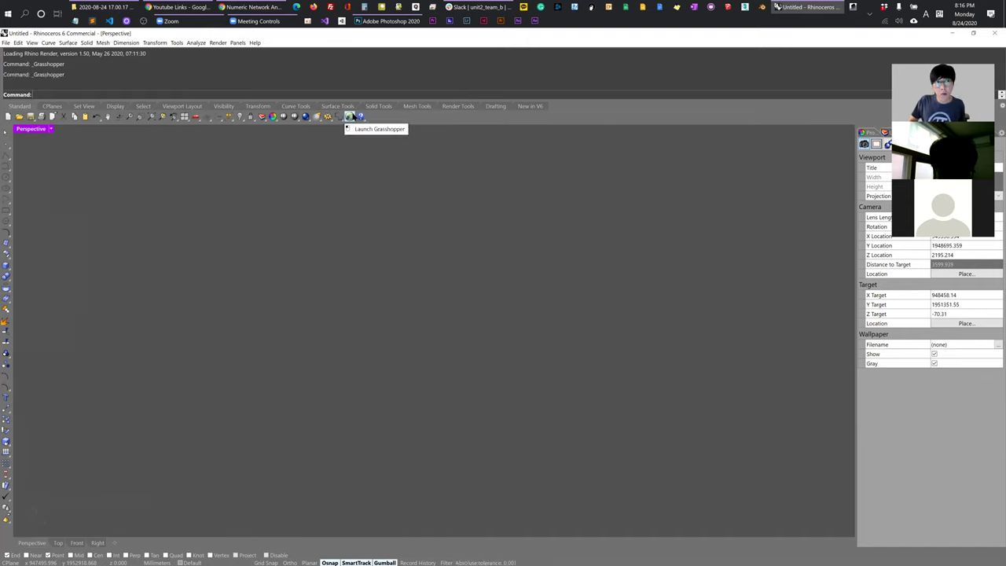
click(350, 116)
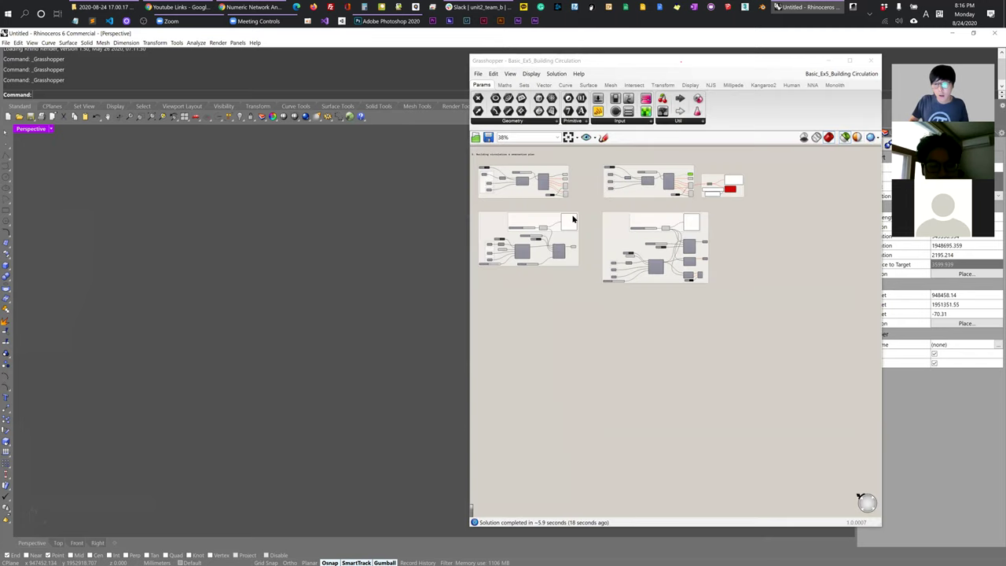
Enable the first building circulation definition, including its network analysis and the visualisation component.
scroll(573, 220, up, 2)
scroll(583, 209, up, 2)
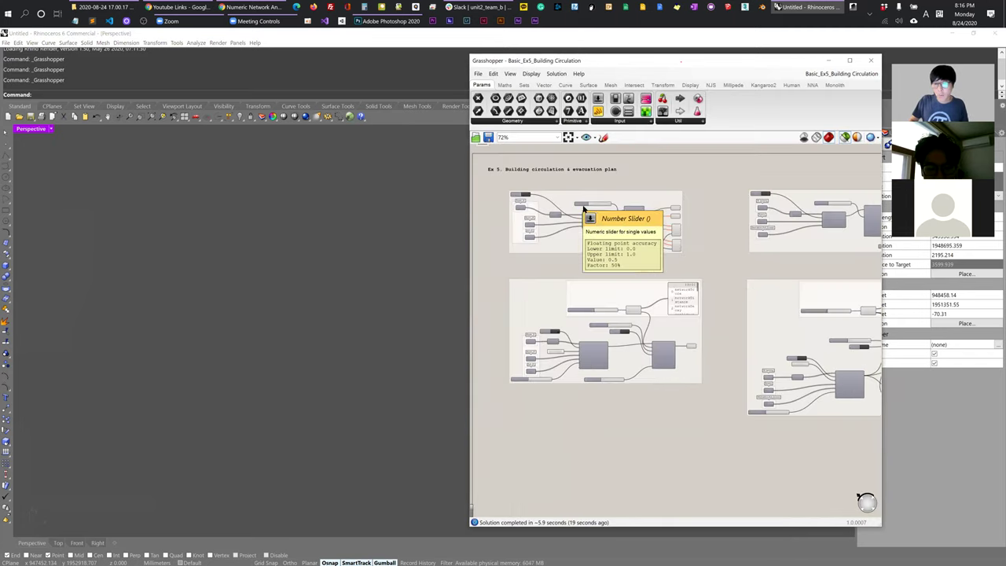
scroll(613, 218, up, 3)
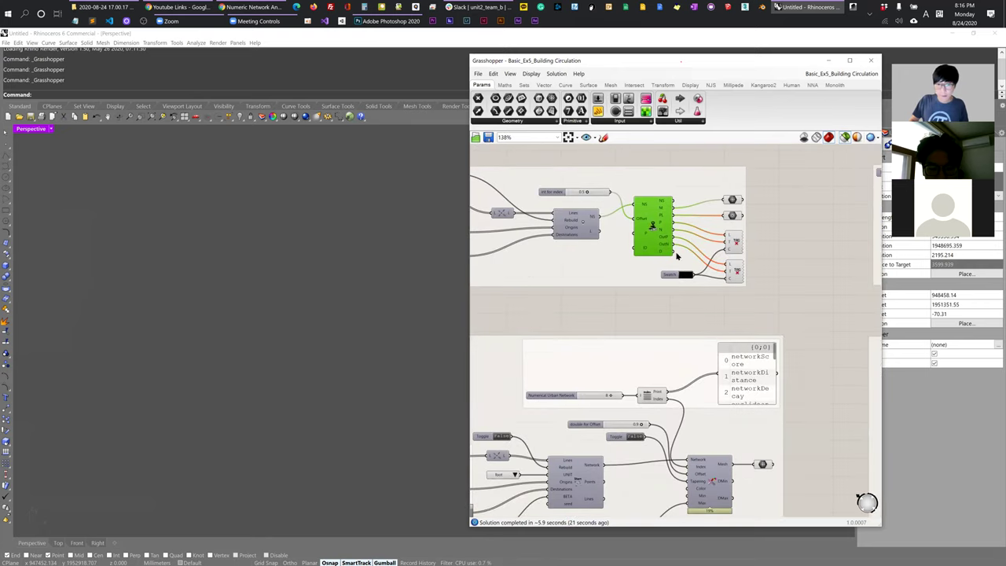
scroll(677, 257, down, 4)
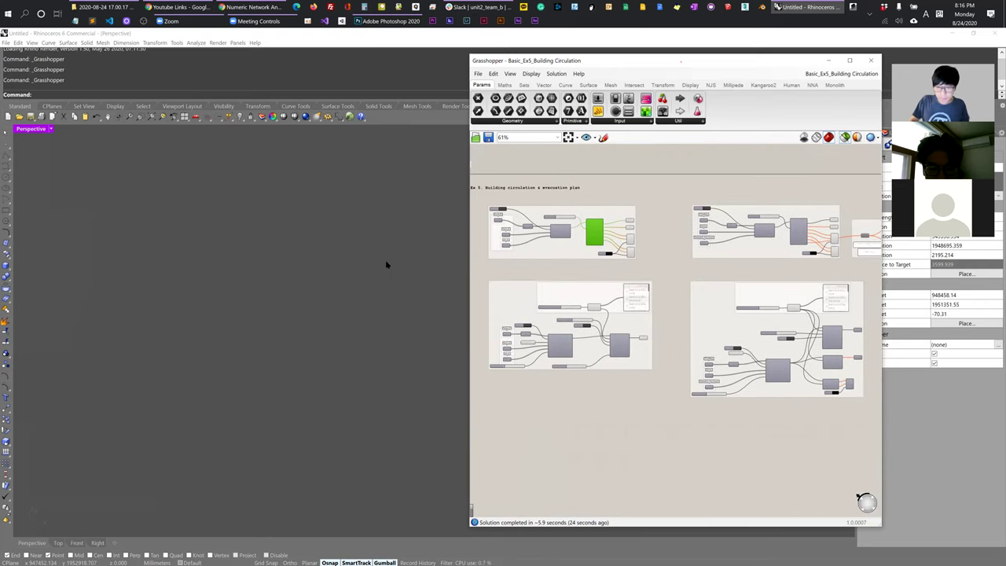
right_click(660, 202)
click(627, 244)
scroll(540, 227, up, 5)
click(553, 196)
right_drag(662, 282, 460, 289)
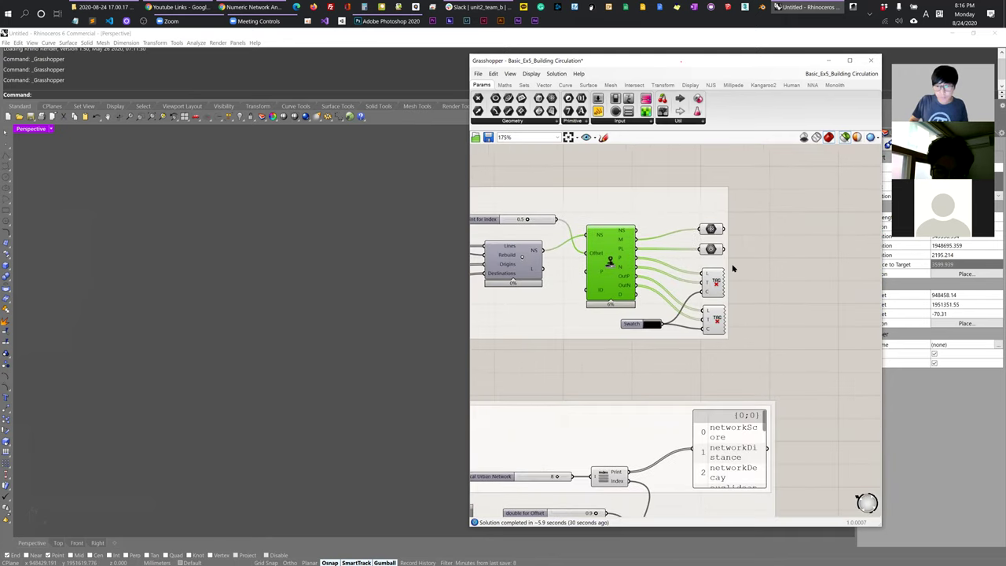
Frame the colour-coded floor network in the Perspective viewport and examine its nodes up close and as a whole.
right_click(791, 279)
click(801, 324)
right_drag(233, 332, 379, 403)
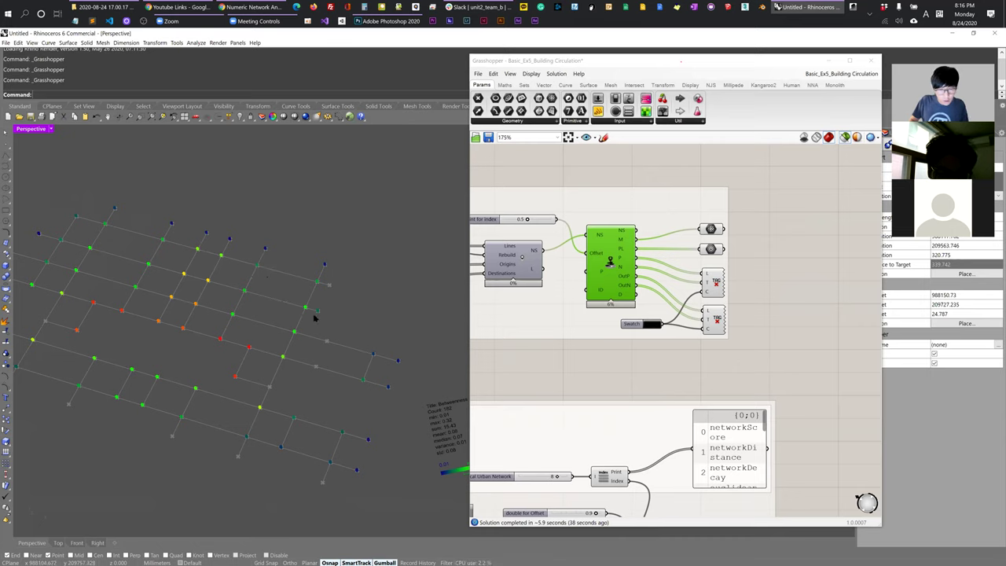
scroll(250, 309, up, 4)
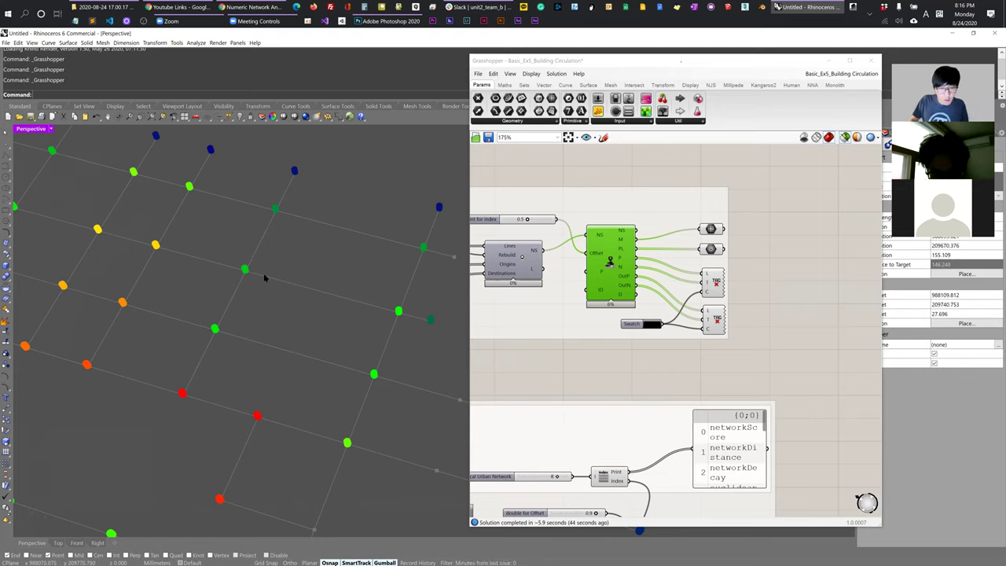
scroll(267, 278, down, 4)
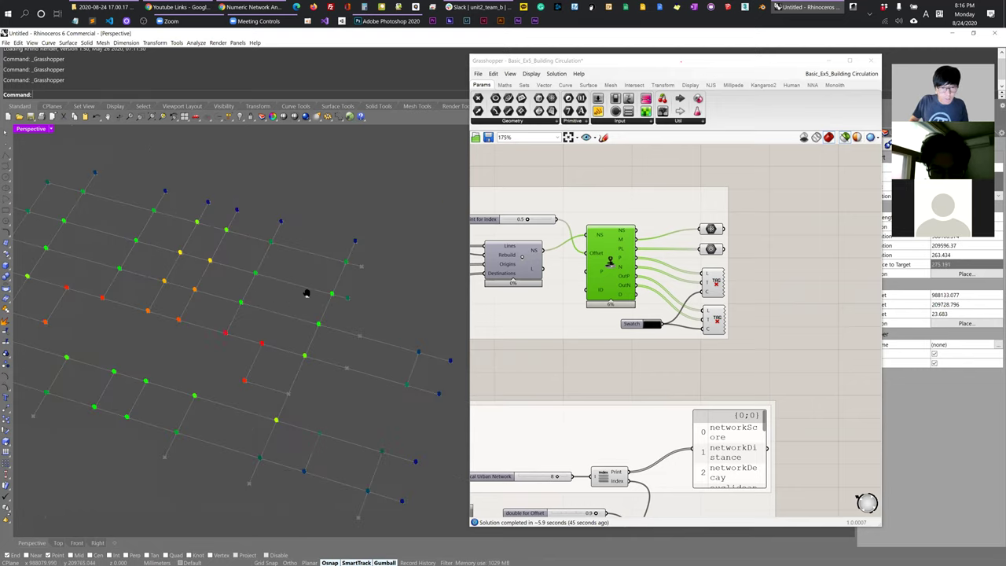
scroll(289, 276, down, 2)
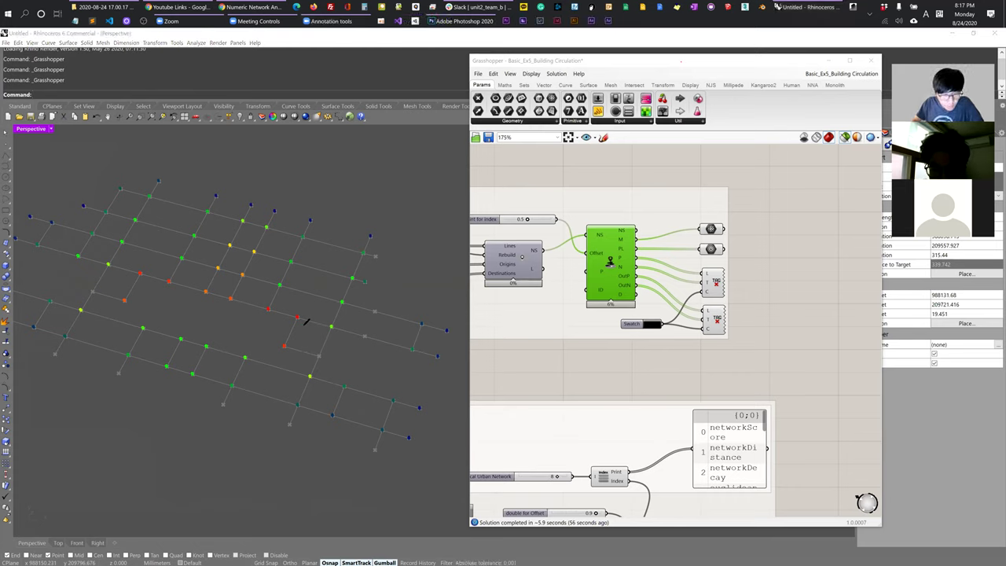
Sketch red room outlines and corridor marks around the red and orange nodes of the floor network.
mouse_move(299, 321)
mouse_down()
mouse_move(294, 345)
mouse_move(323, 331)
mouse_up()
mouse_move(120, 271)
mouse_down()
mouse_move(177, 293)
mouse_move(159, 293)
mouse_move(160, 309)
mouse_move(126, 302)
mouse_move(152, 279)
mouse_move(144, 295)
mouse_move(147, 278)
mouse_move(137, 300)
mouse_up()
mouse_move(265, 311)
mouse_down()
mouse_move(262, 344)
mouse_move(282, 345)
mouse_up()
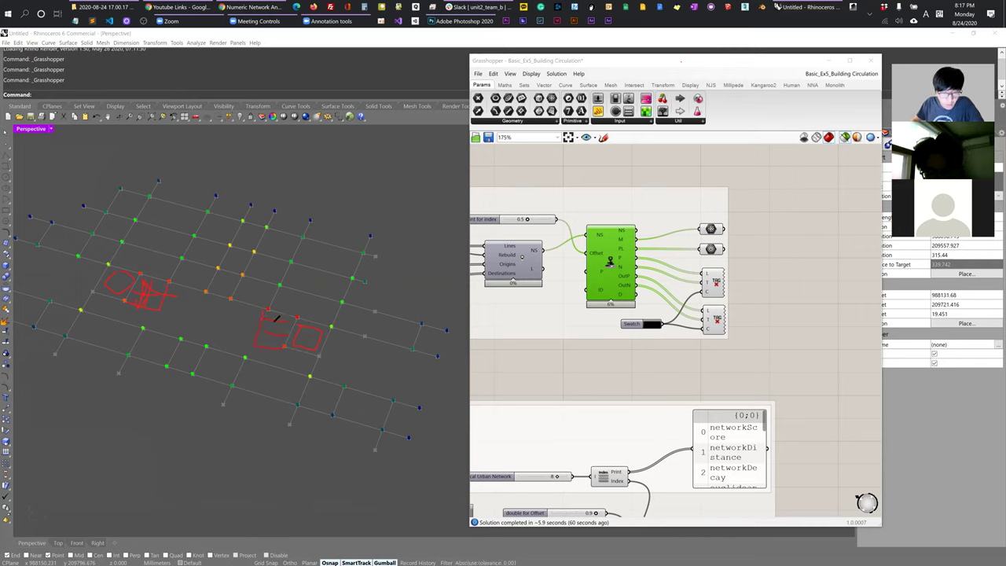
drag(277, 322, 281, 333)
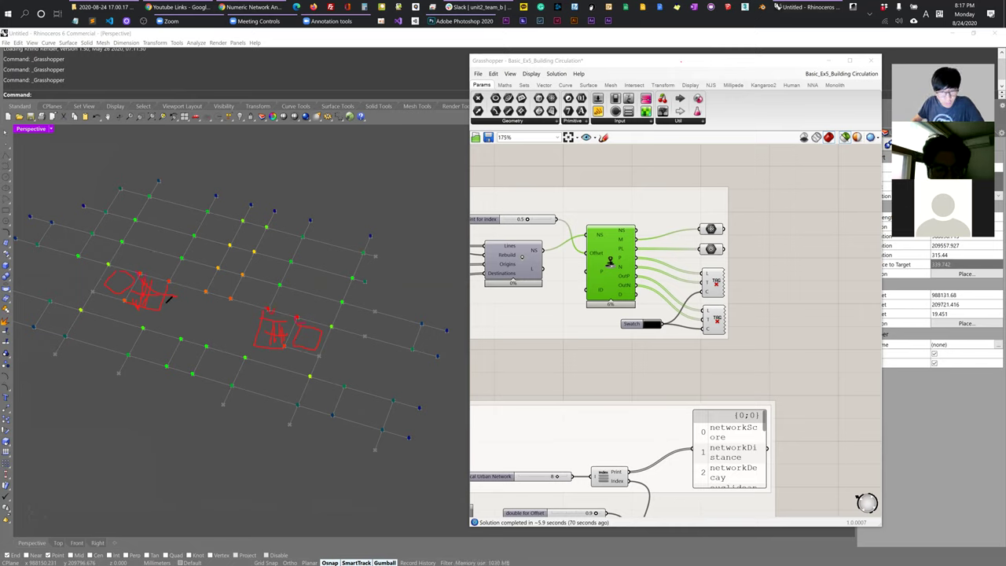
mouse_move(294, 269)
mouse_down()
mouse_move(337, 294)
mouse_move(338, 282)
mouse_move(297, 268)
mouse_up()
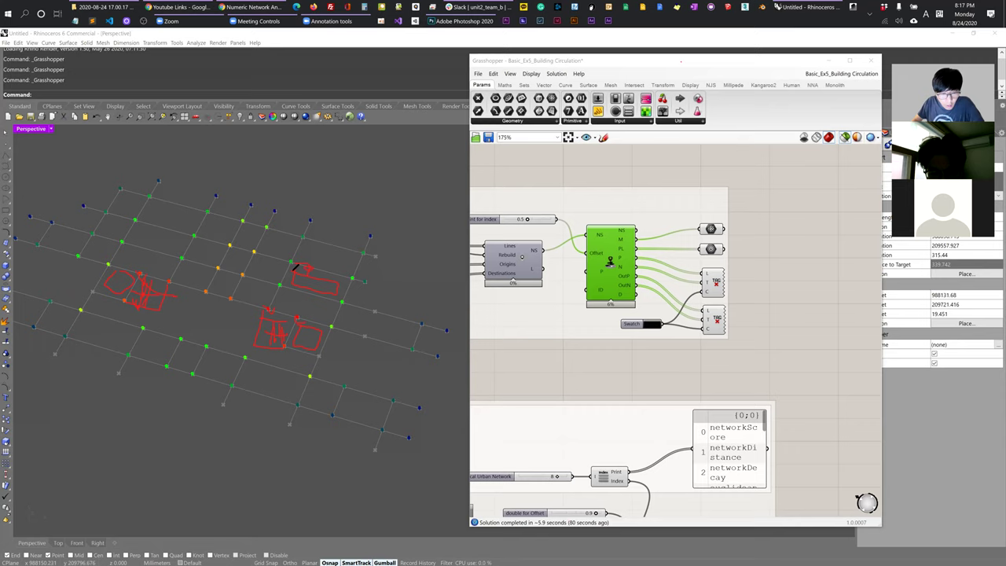
drag(343, 294, 335, 325)
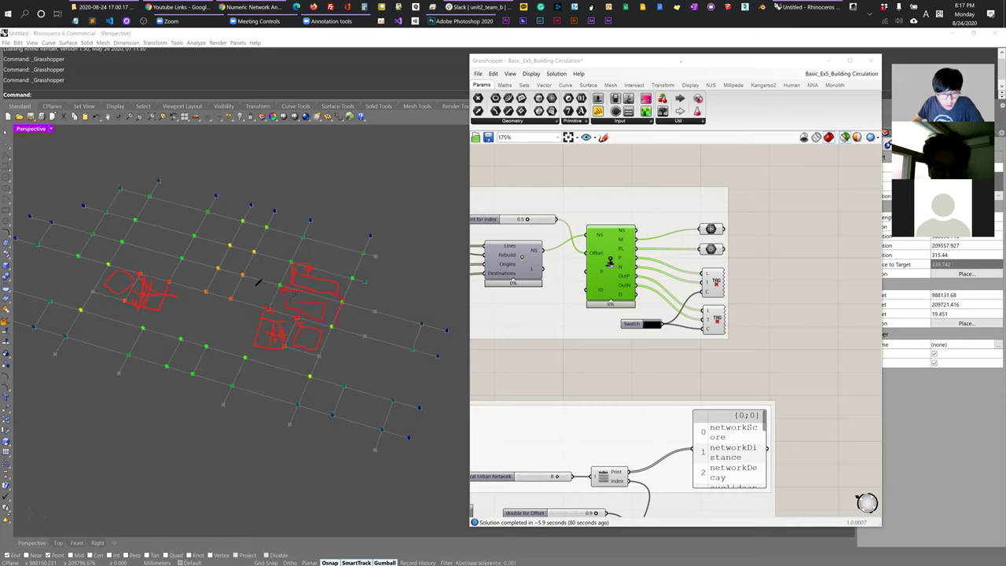
drag(264, 288, 252, 284)
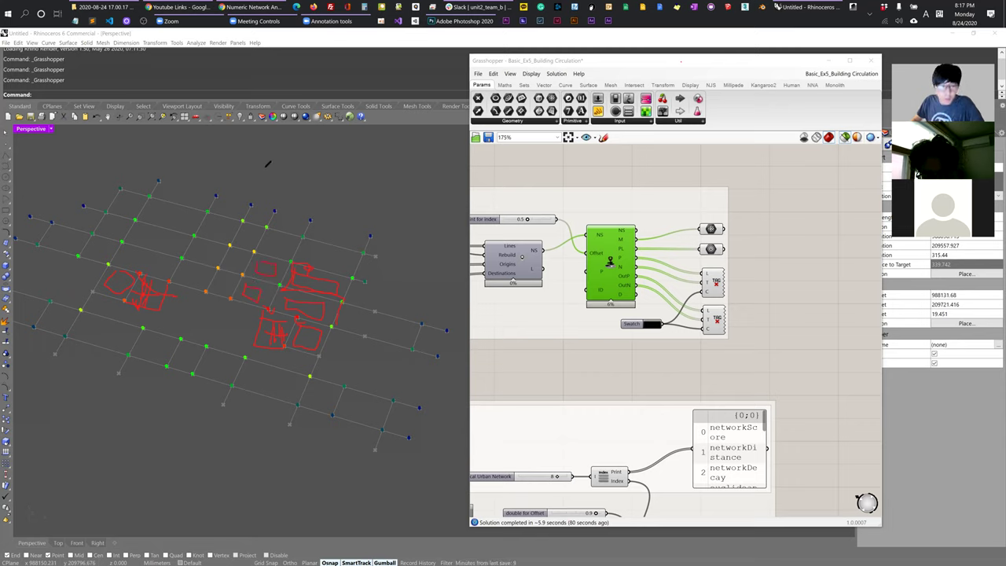
Sketch a box-shaped building volume over the network, and below it a rectangular floor outline containing a looping path.
mouse_move(87, 218)
mouse_down()
mouse_move(80, 230)
mouse_move(127, 256)
mouse_move(354, 314)
mouse_up()
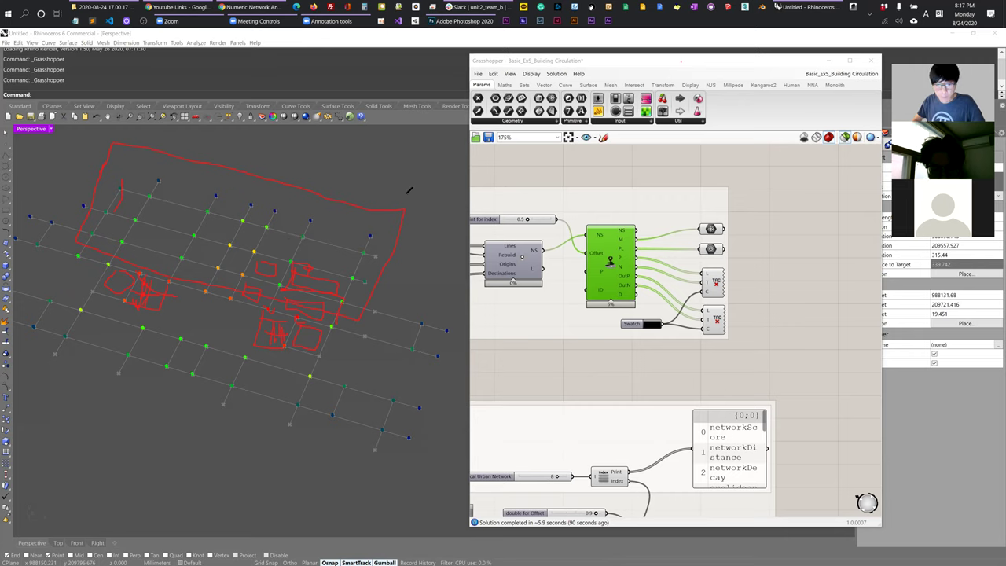
mouse_move(355, 317)
mouse_down()
mouse_move(348, 256)
mouse_move(398, 164)
mouse_move(109, 122)
mouse_up()
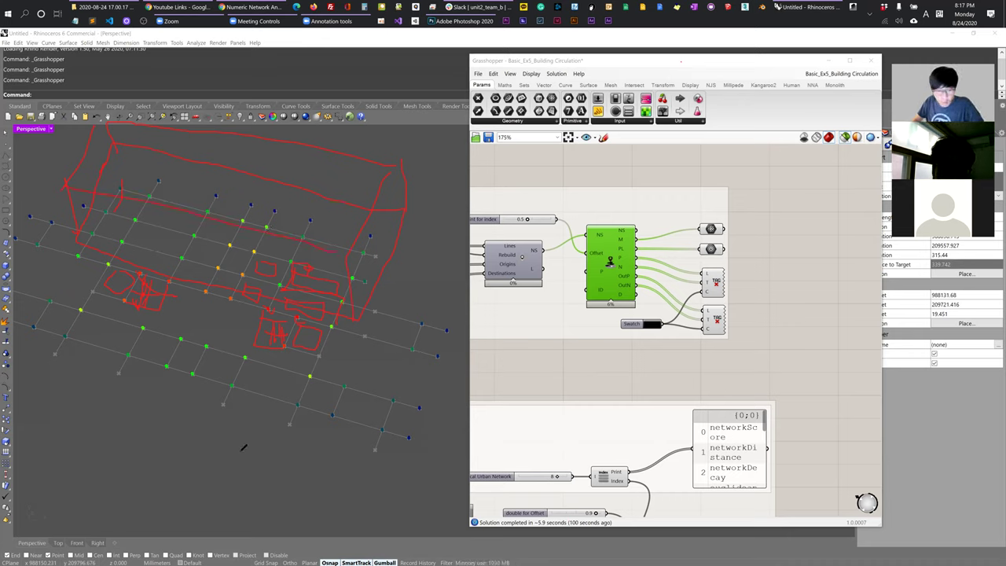
drag(140, 462, 90, 428)
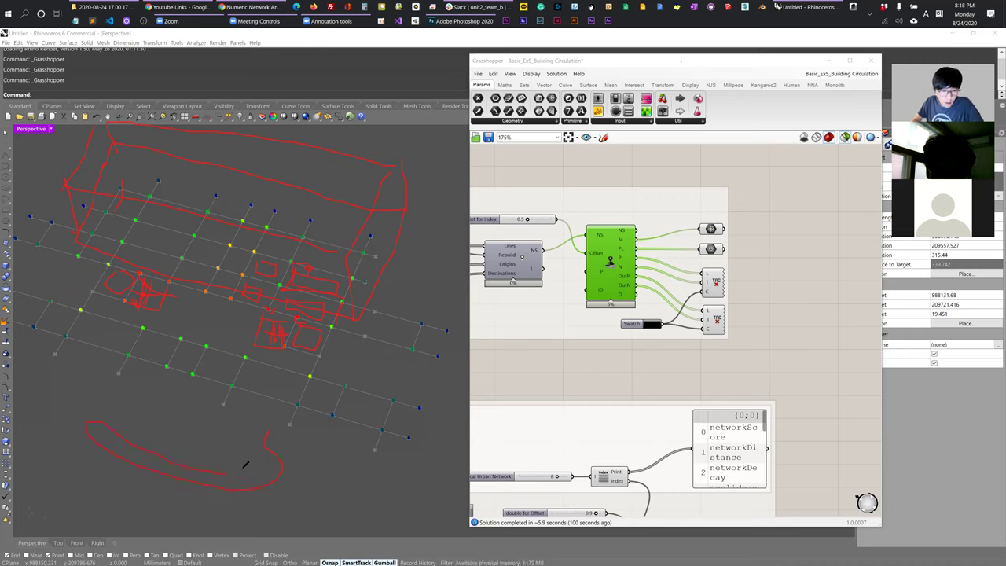
drag(92, 404, 103, 356)
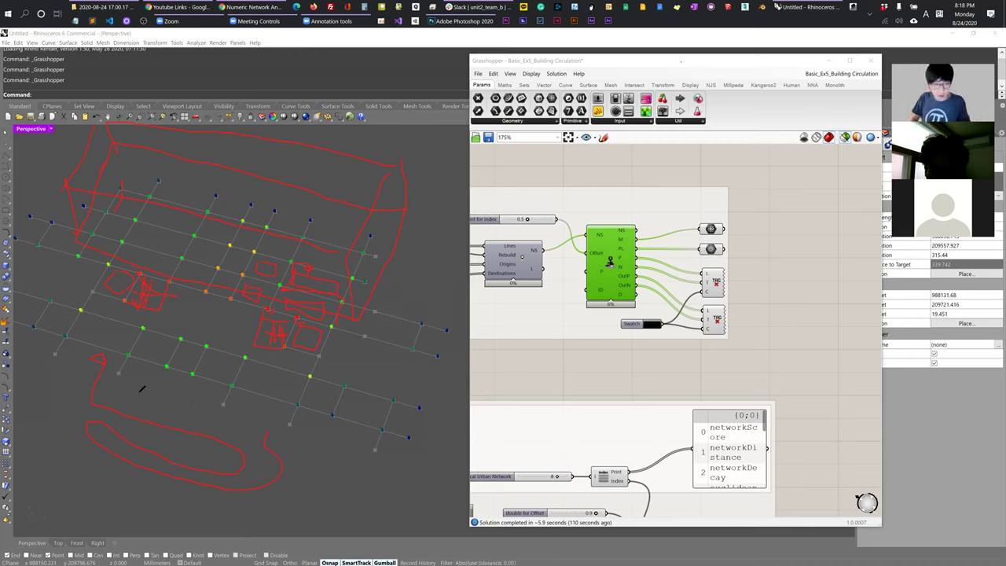
drag(313, 462, 40, 472)
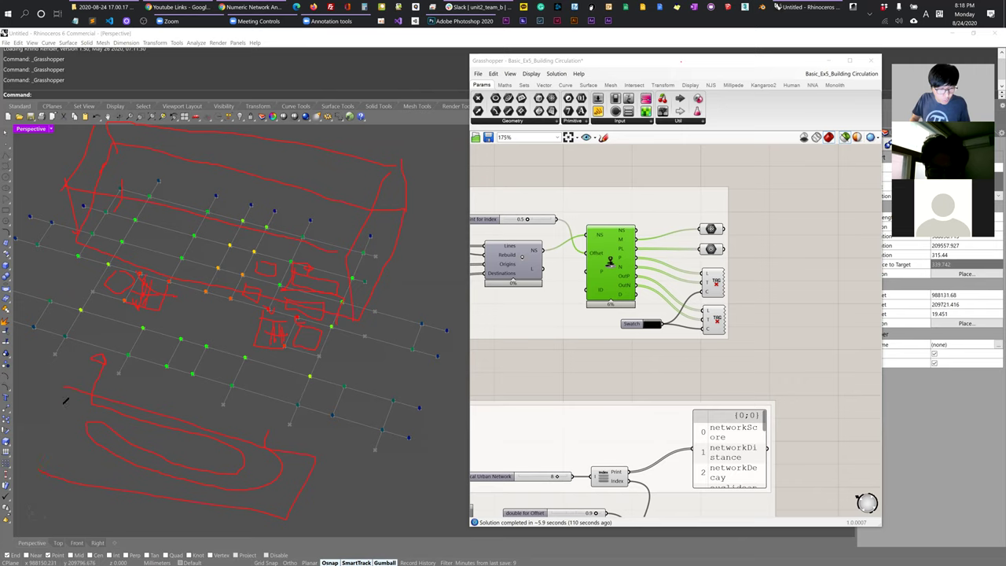
drag(269, 473, 262, 492)
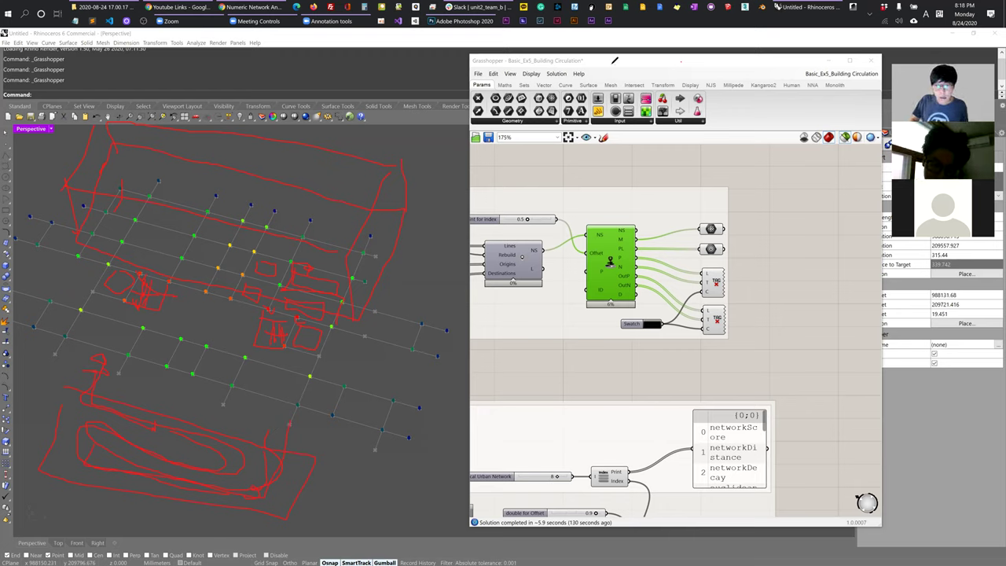
Clear the annotations and enable the 5F building definition that analyses routes from Rooms to Destination_Exit_Ground.
key(e)
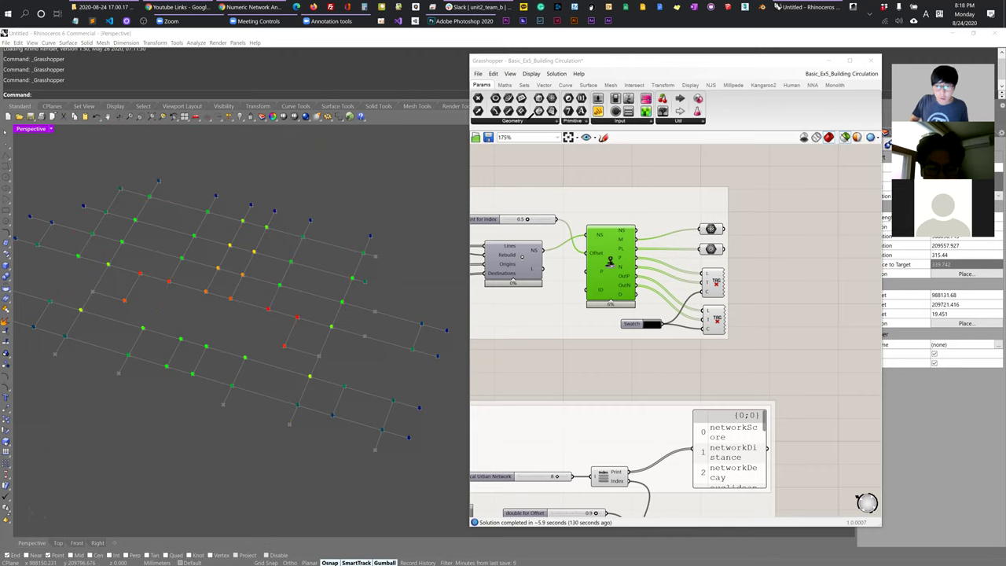
scroll(613, 268, down, 3)
right_click(594, 272)
scroll(612, 267, down, 2)
scroll(659, 258, up, 3)
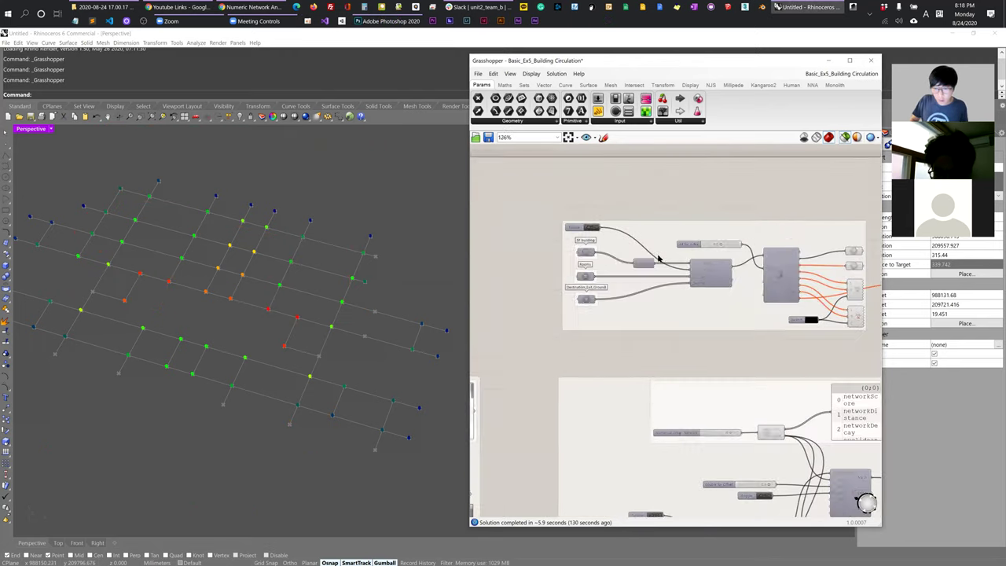
scroll(658, 259, up, 3)
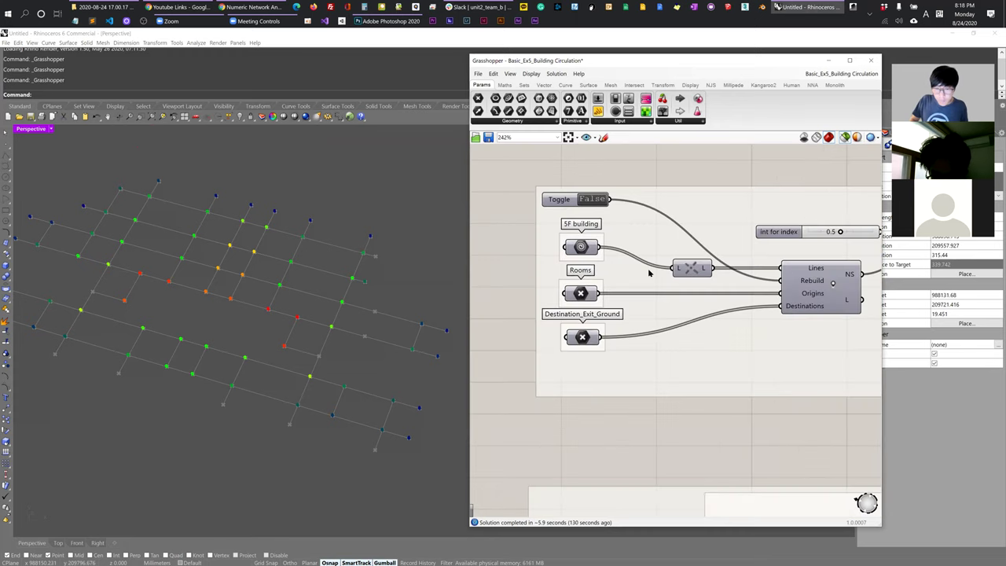
scroll(649, 272, down, 2)
right_drag(864, 290, 662, 301)
click(662, 301)
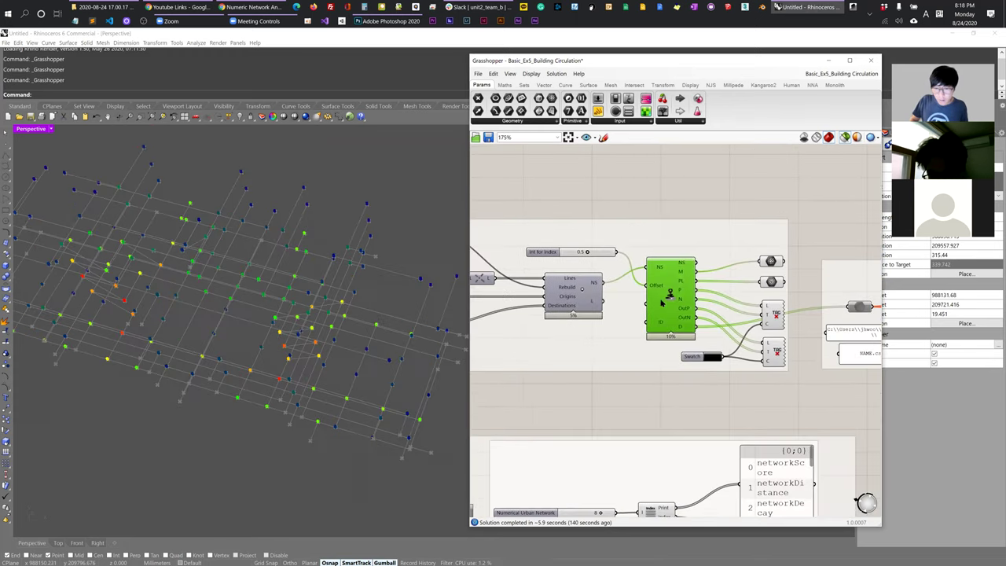
Examine the stacked multi-floor circulation network in the Perspective viewport from above and from a low side angle.
scroll(375, 353, down, 5)
right_drag(373, 367, 355, 349)
scroll(354, 348, up, 5)
mouse_move(276, 378)
right_down()
mouse_move(289, 354)
mouse_move(306, 359)
mouse_move(290, 383)
right_up()
scroll(290, 383, down, 5)
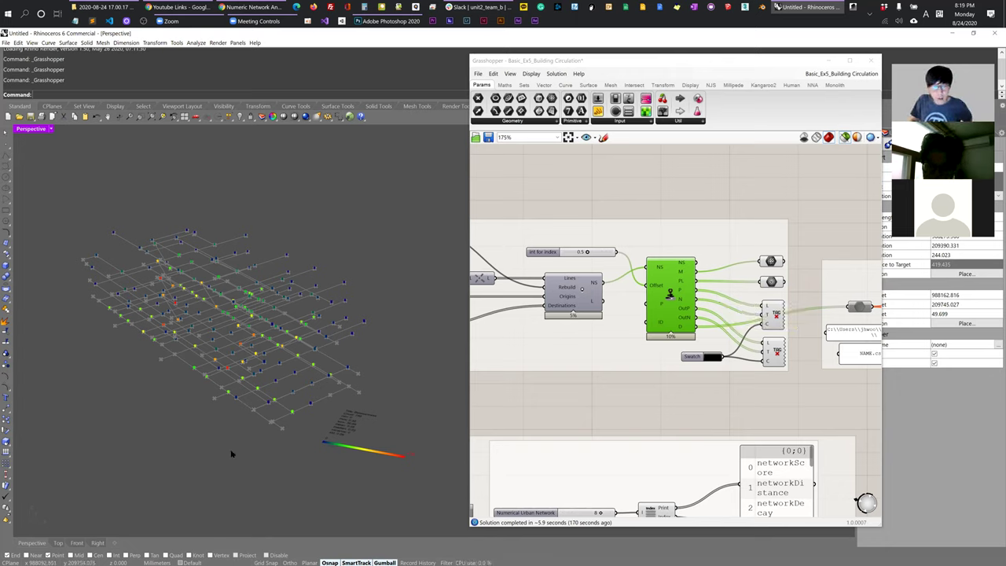
right_drag(262, 402, 299, 291)
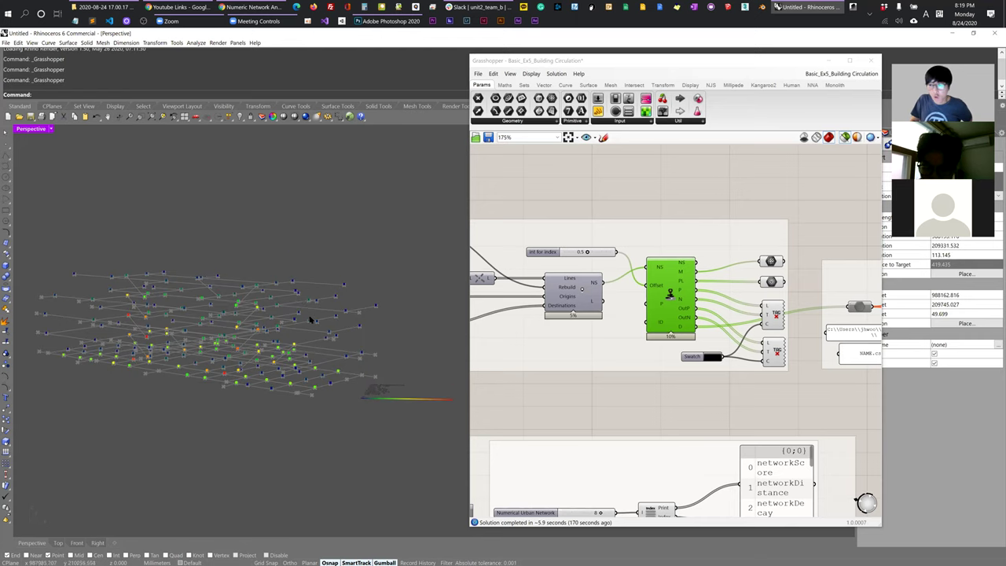